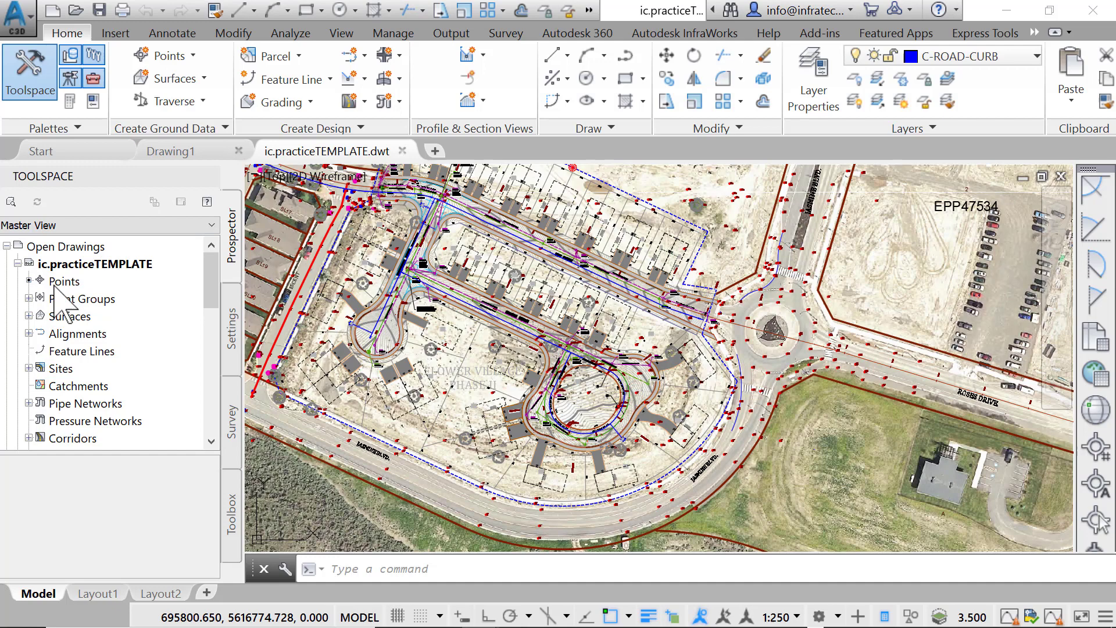
Open Point Group Properties for the _All Points group from Prospector's Point Groups.
left_click(28, 298)
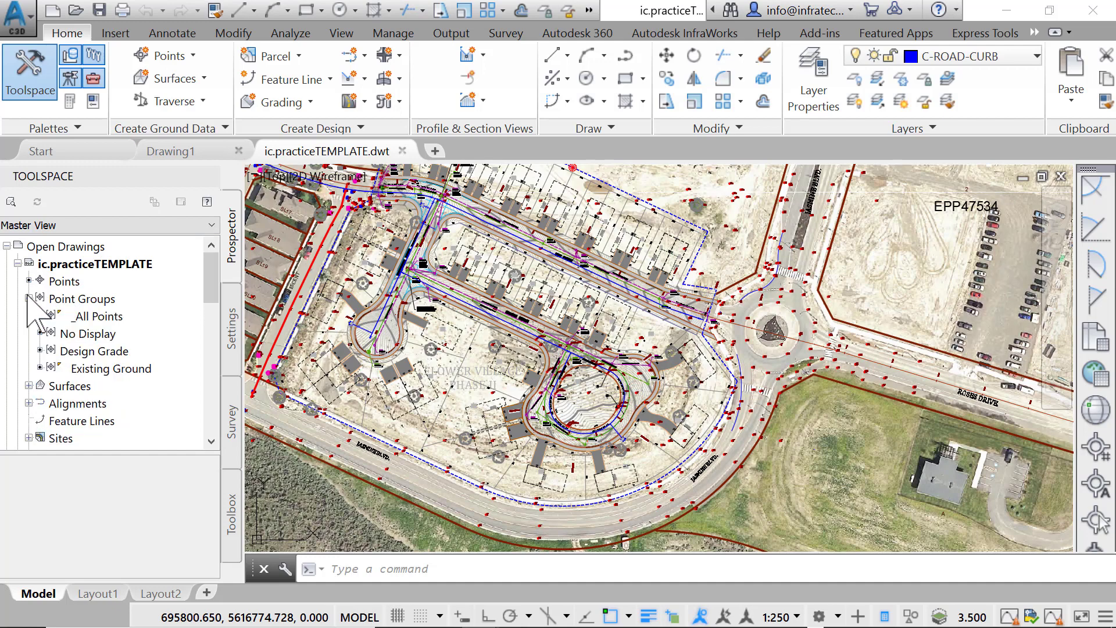
left_click(87, 315)
right_click(84, 316)
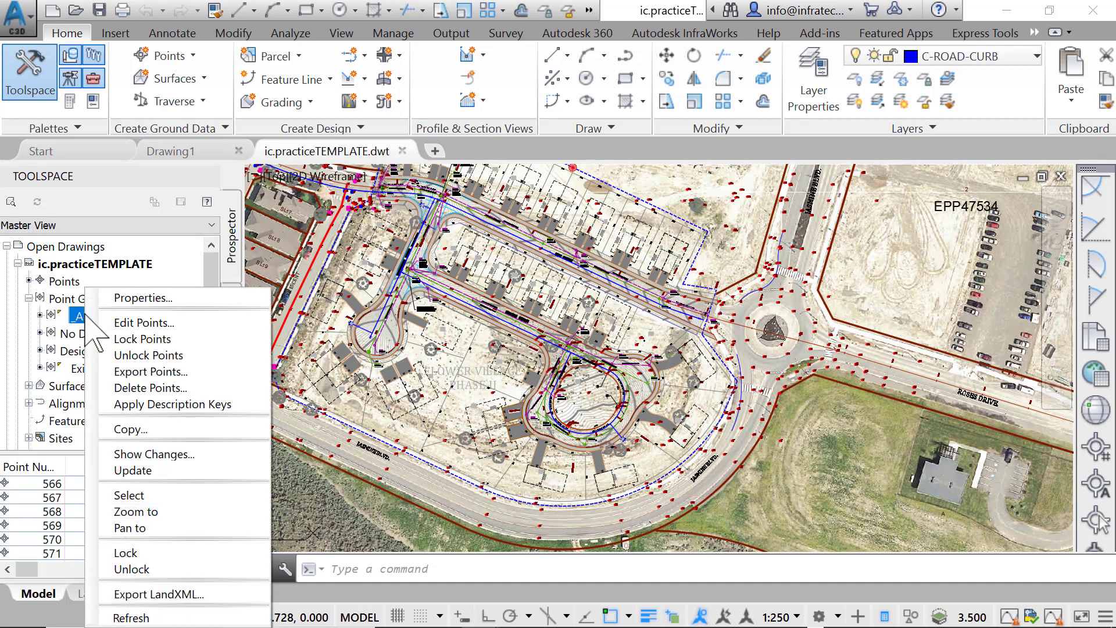
left_click(146, 298)
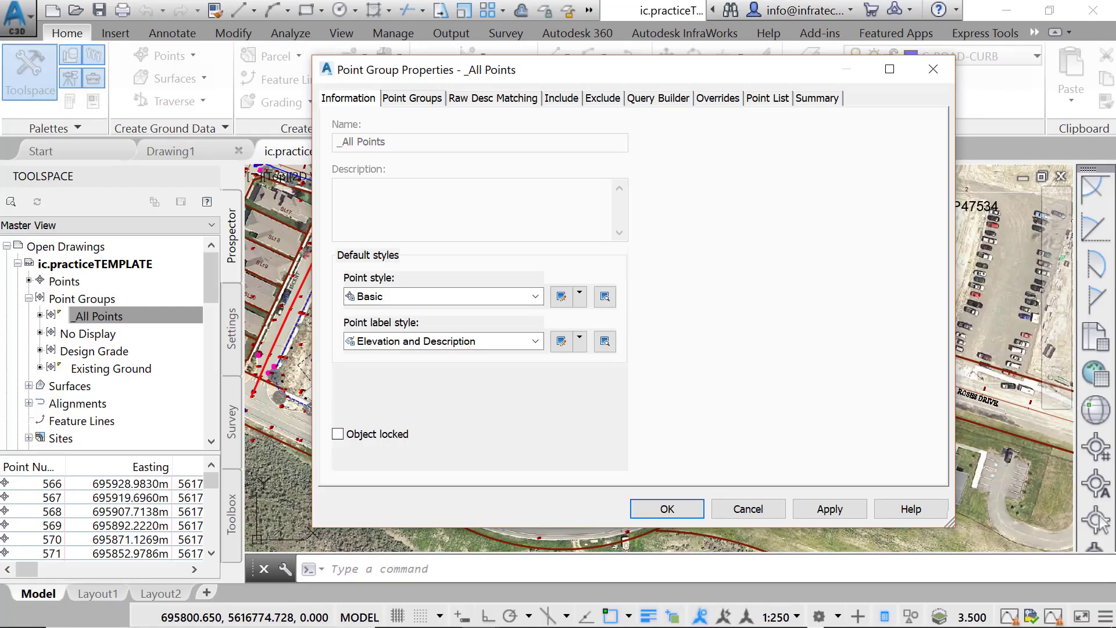
Create a new point style for the _All Points group, naming it EG.
left_click(579, 294)
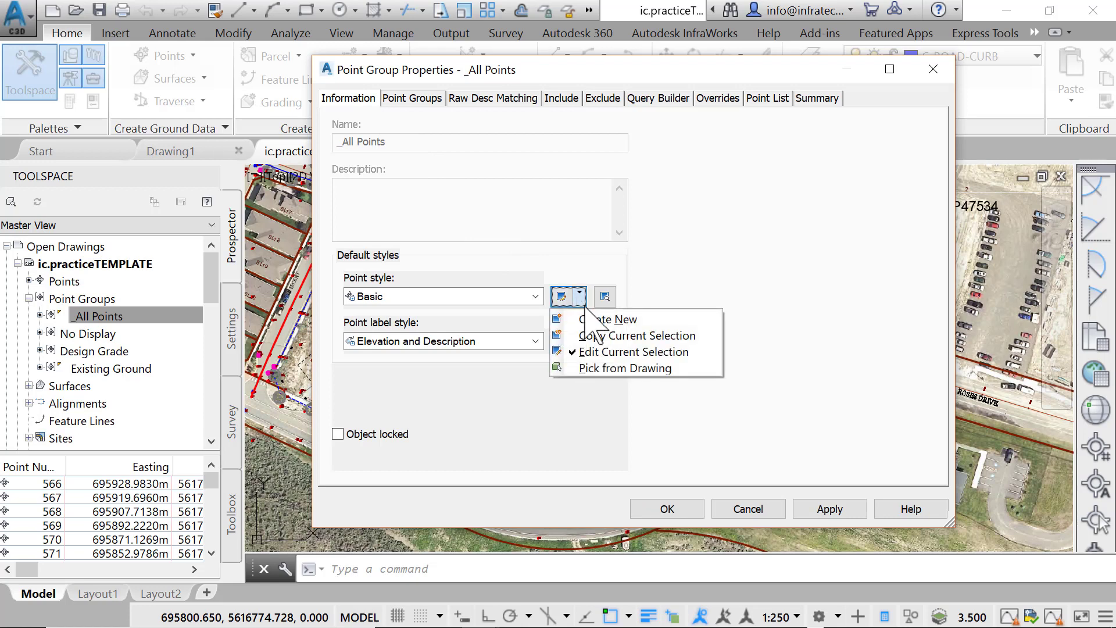
left_click(594, 319)
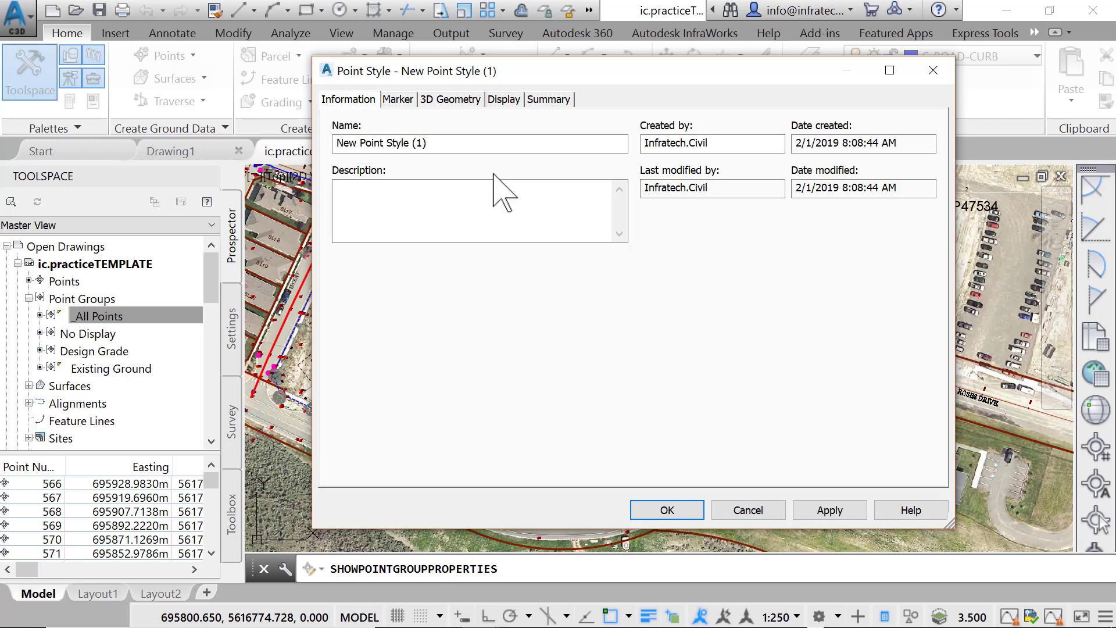
left_click_drag(479, 144, 276, 122)
type("EG")
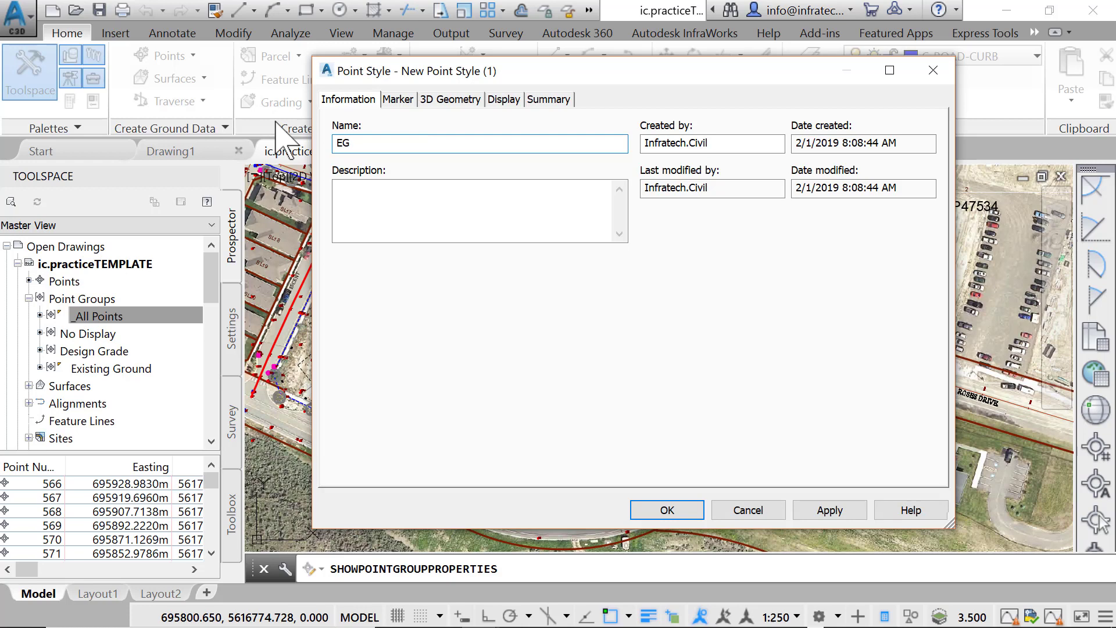
On the Marker tab, set the EG style to use an AutoCAD block symbol marker.
left_click(398, 100)
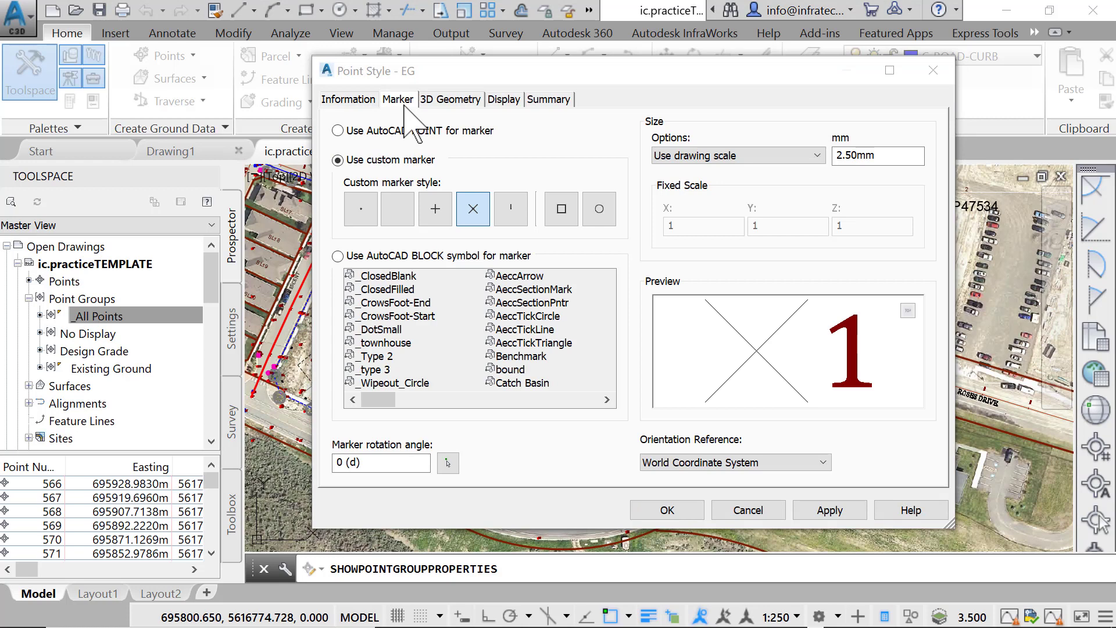
left_click(338, 132)
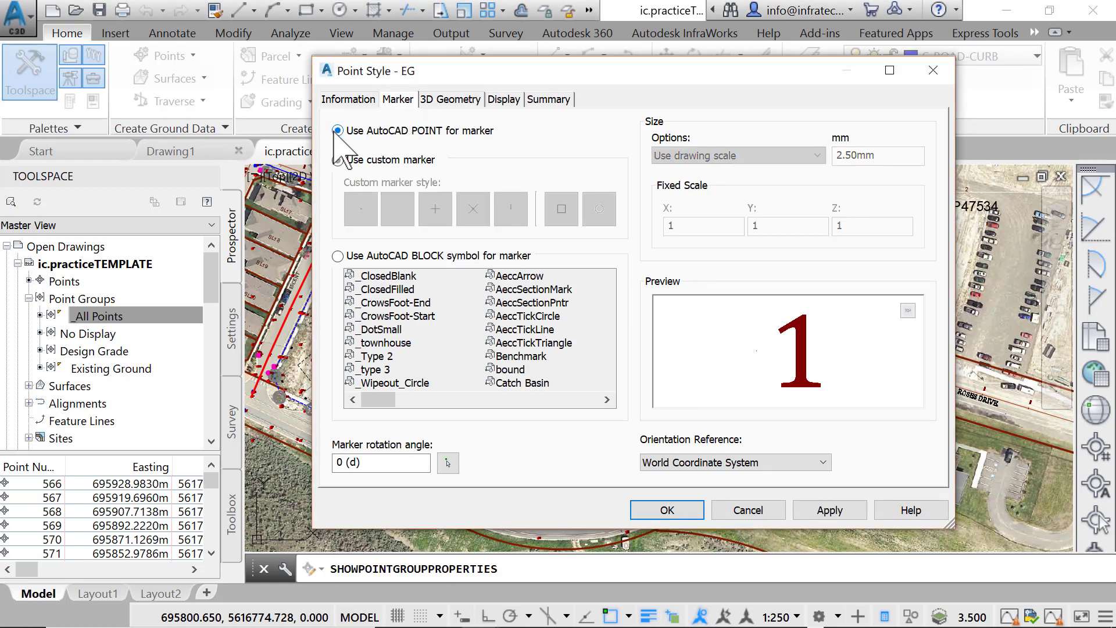
left_click(338, 161)
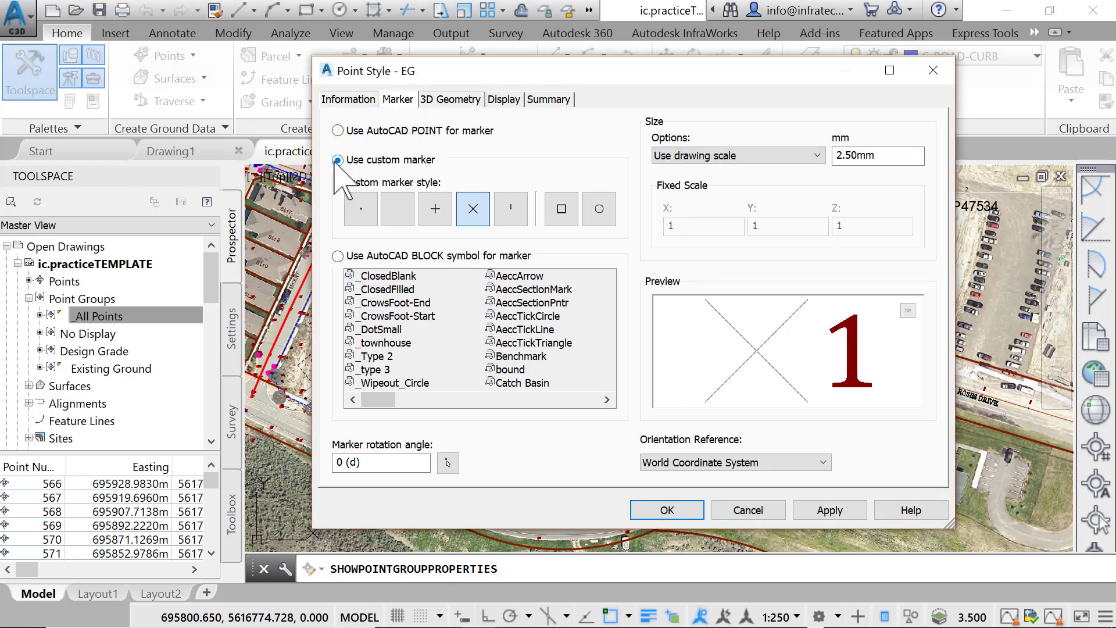
left_click(338, 256)
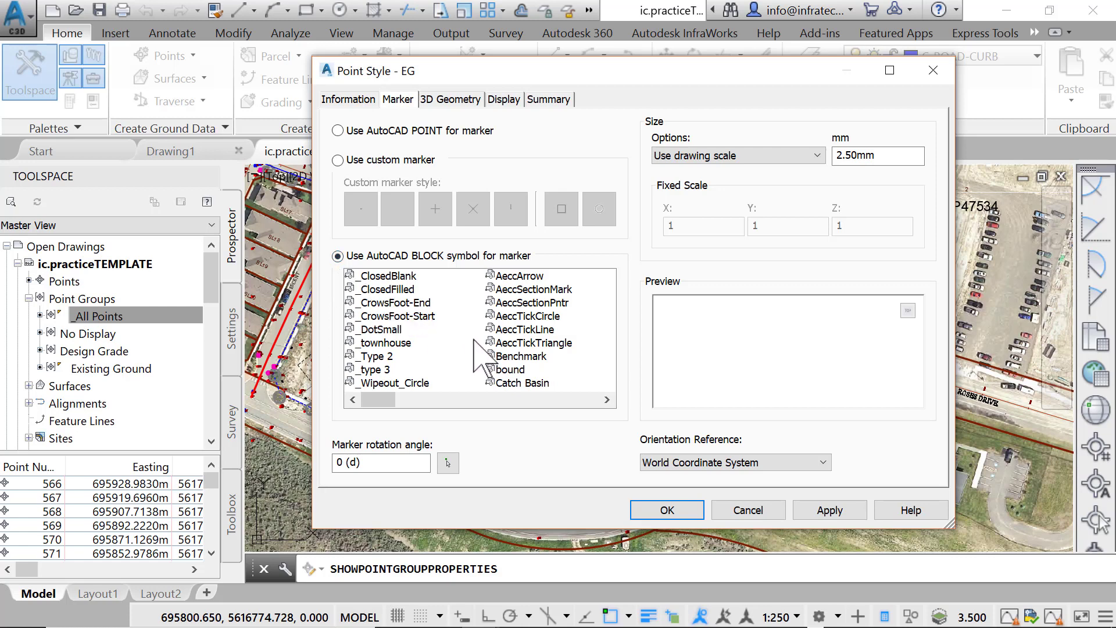
Preview Benchmark and Catch Basin blocks, then choose Station Mark as the marker symbol.
left_click(512, 357)
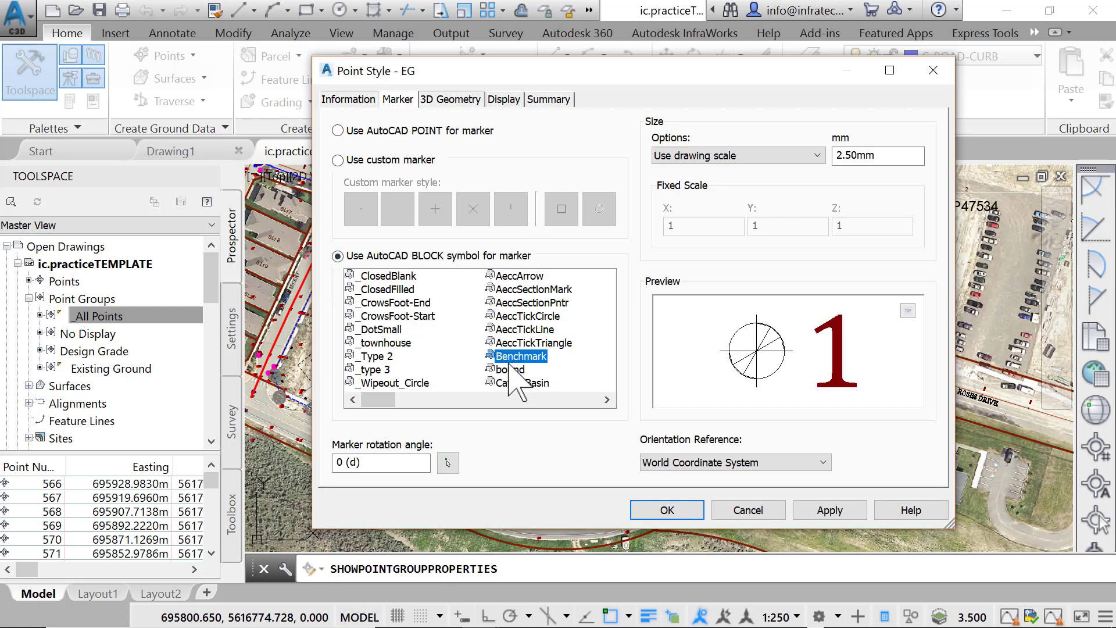
left_click(510, 371)
left_click(512, 384)
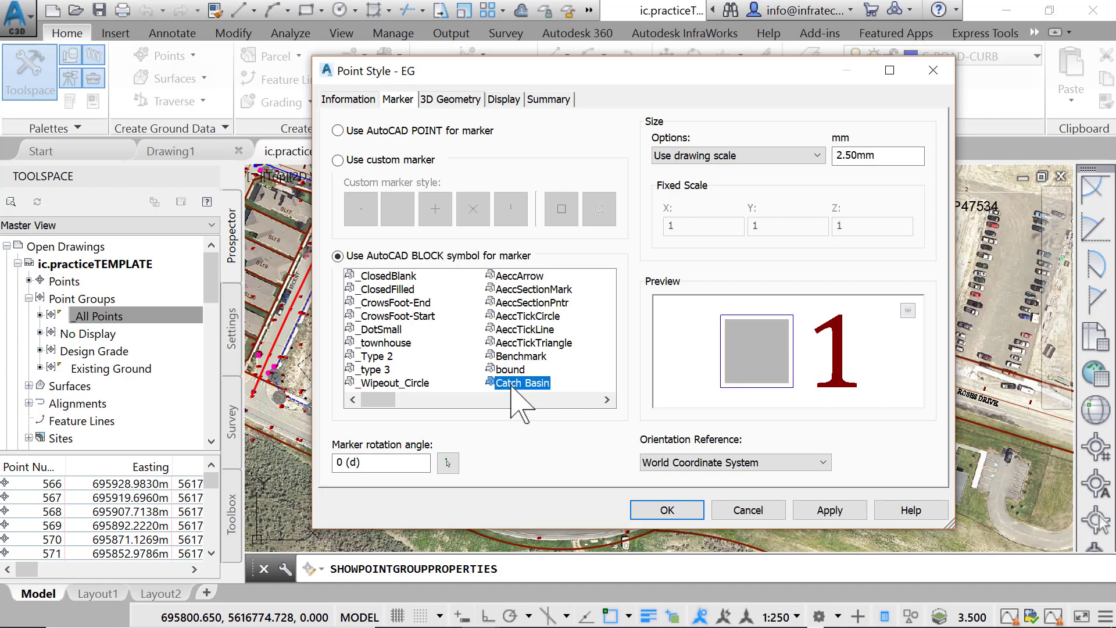
left_click(607, 400)
left_click(607, 400)
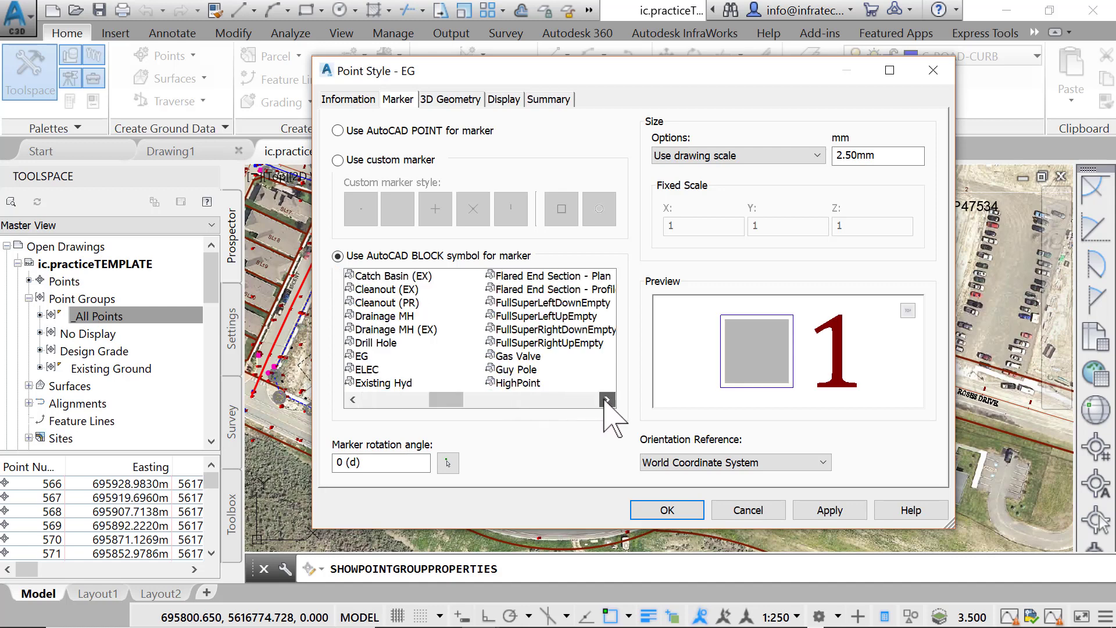
left_click(607, 400)
left_click(607, 400)
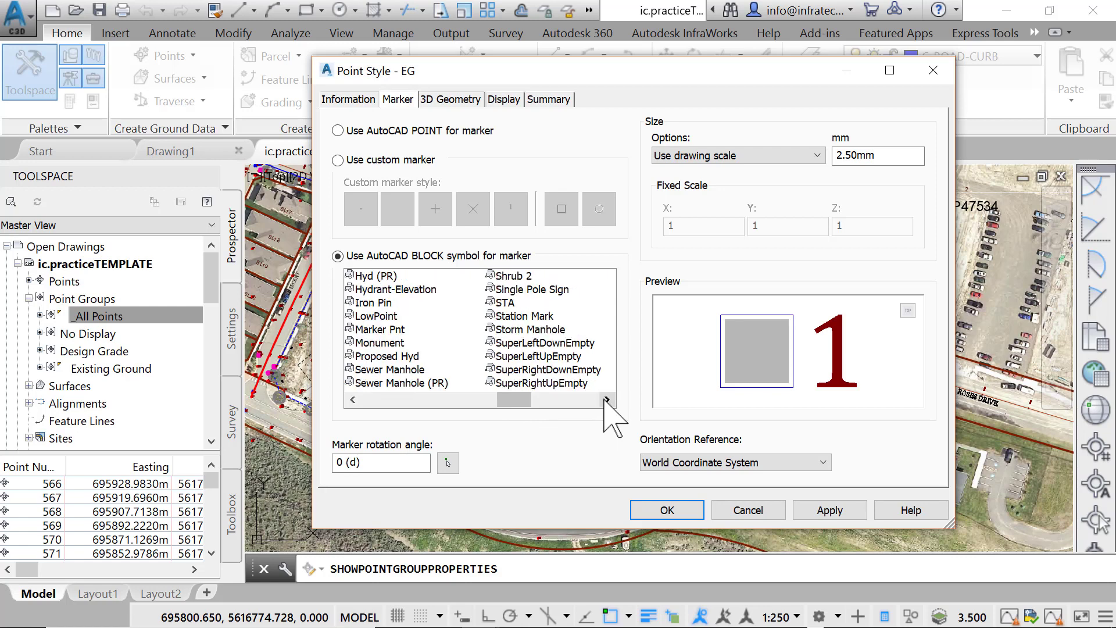
left_click(607, 400)
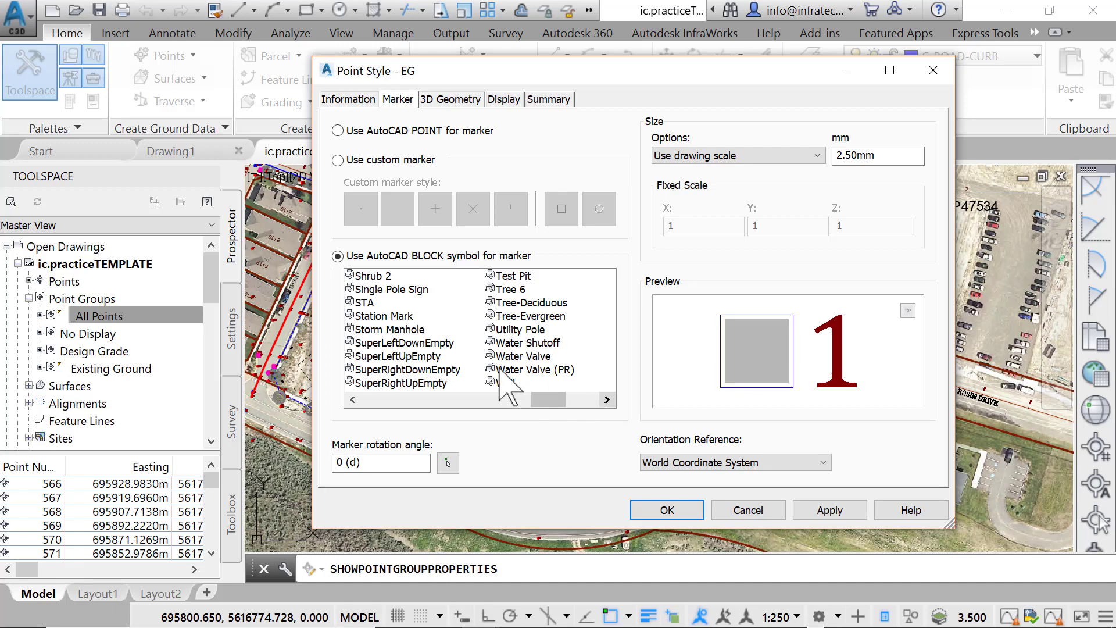
left_click(385, 316)
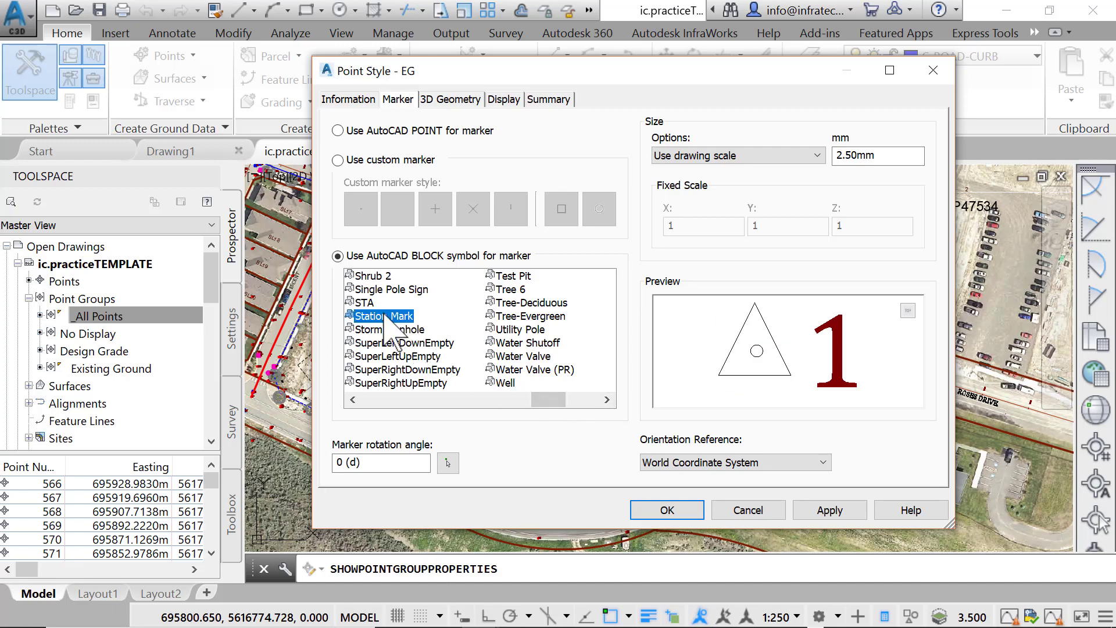
Review the EG style's Display settings and accept it as the default point style.
left_click(504, 102)
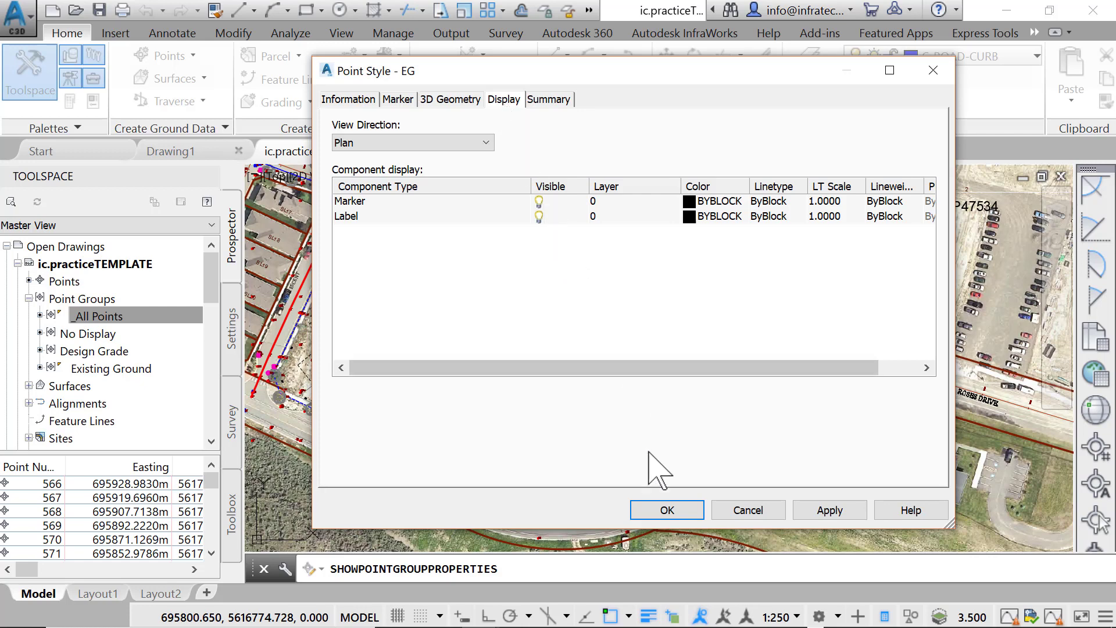
left_click(666, 509)
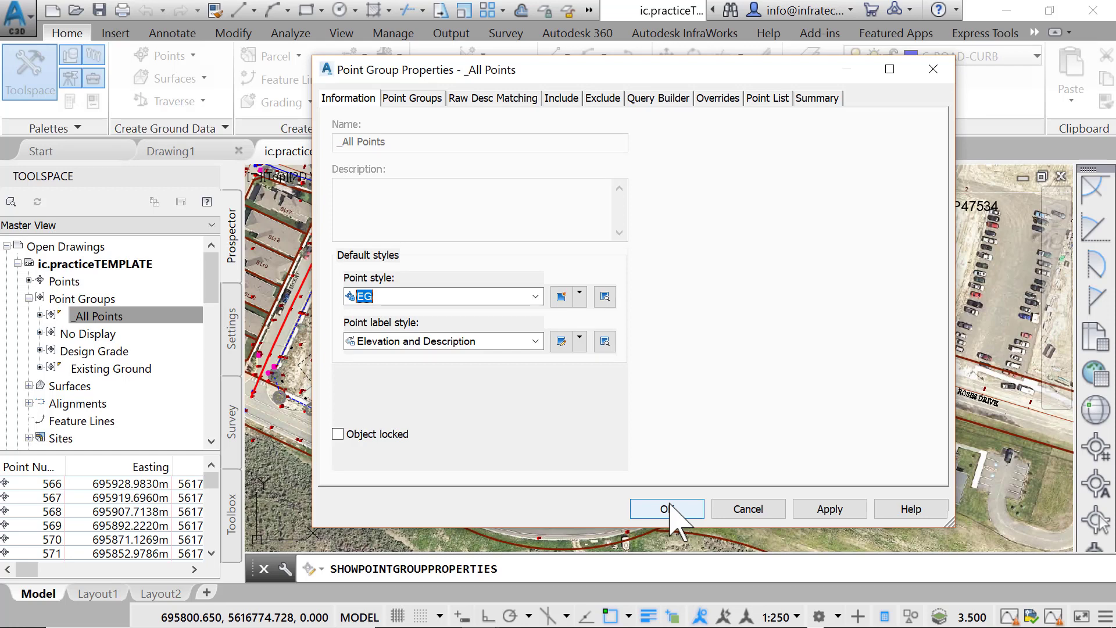
Keep Elevation and Description as label style and show the label style creation options.
left_click(482, 343)
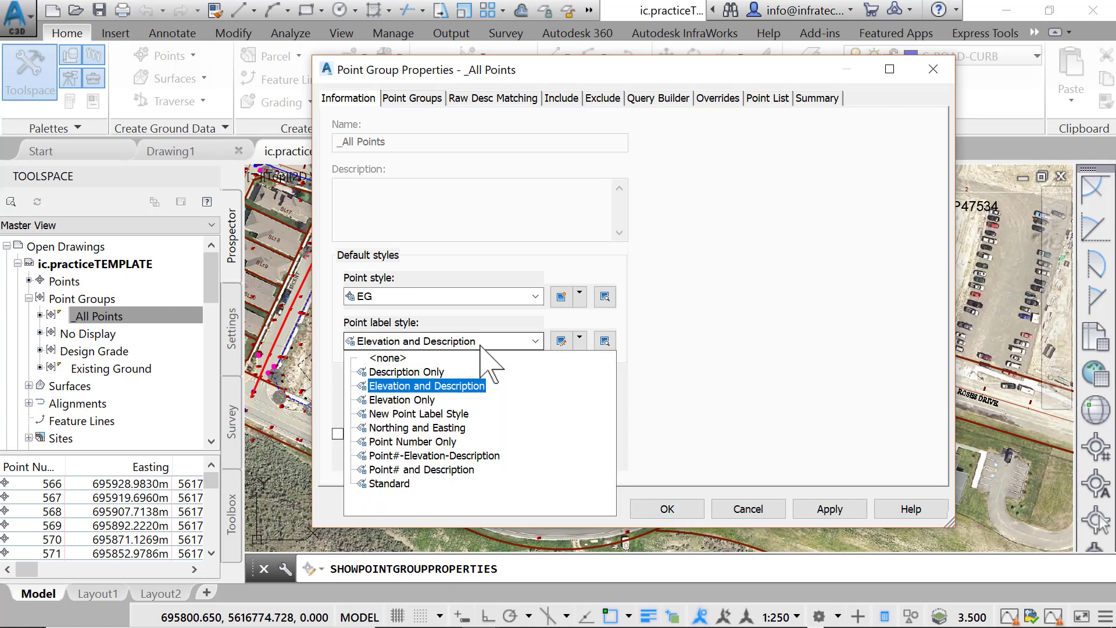
left_click(481, 347)
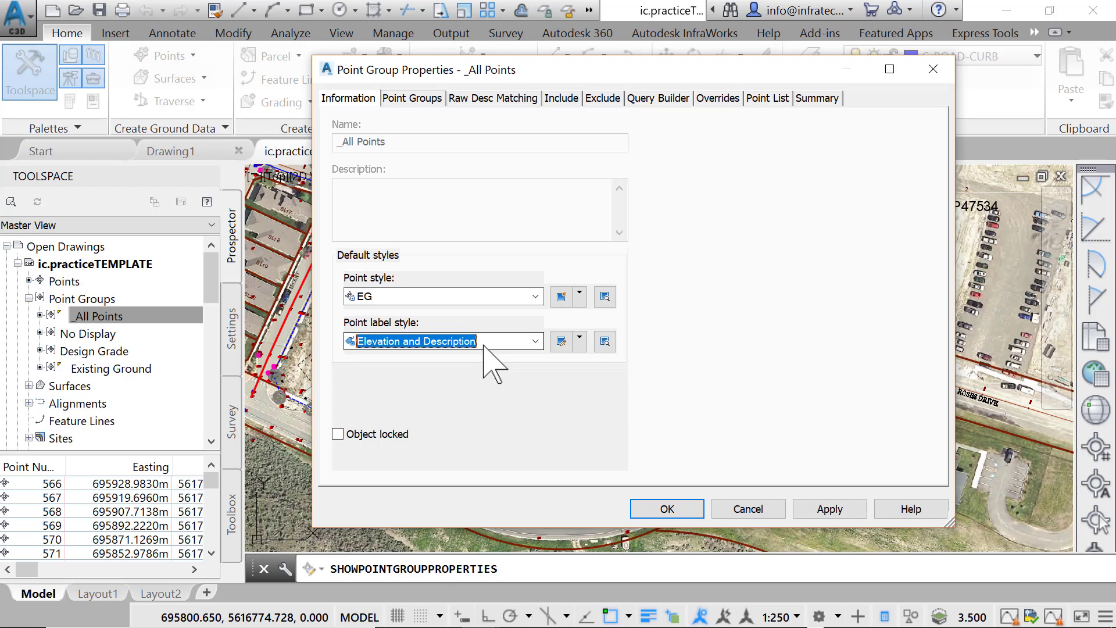
left_click(580, 341)
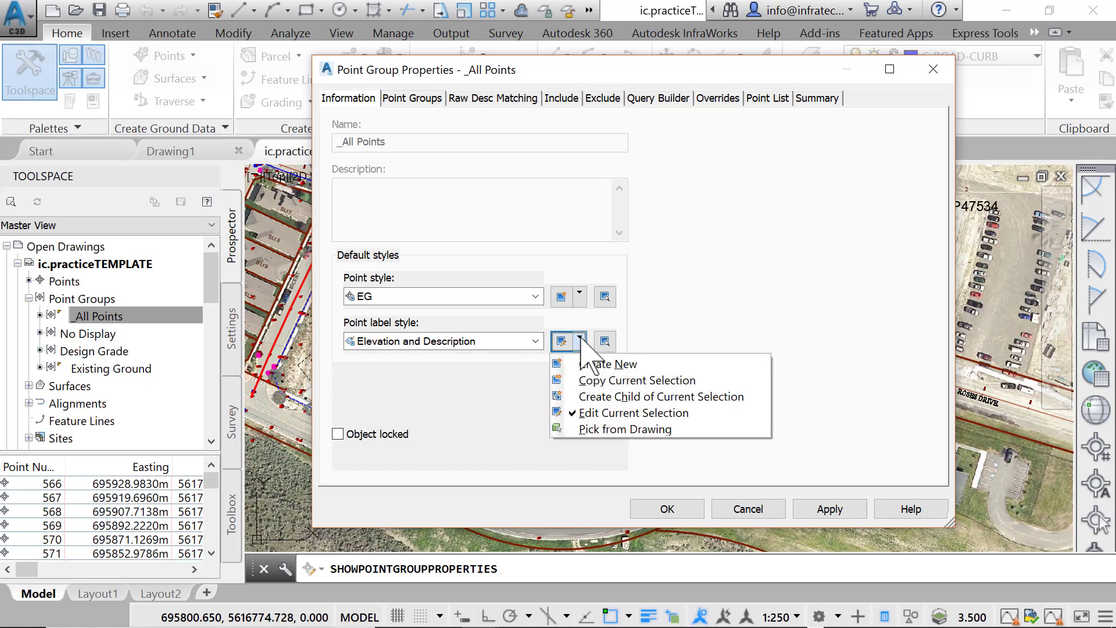
Create a new point label style and review its General, Layout, Dragged State and Summary tabs.
left_click(599, 365)
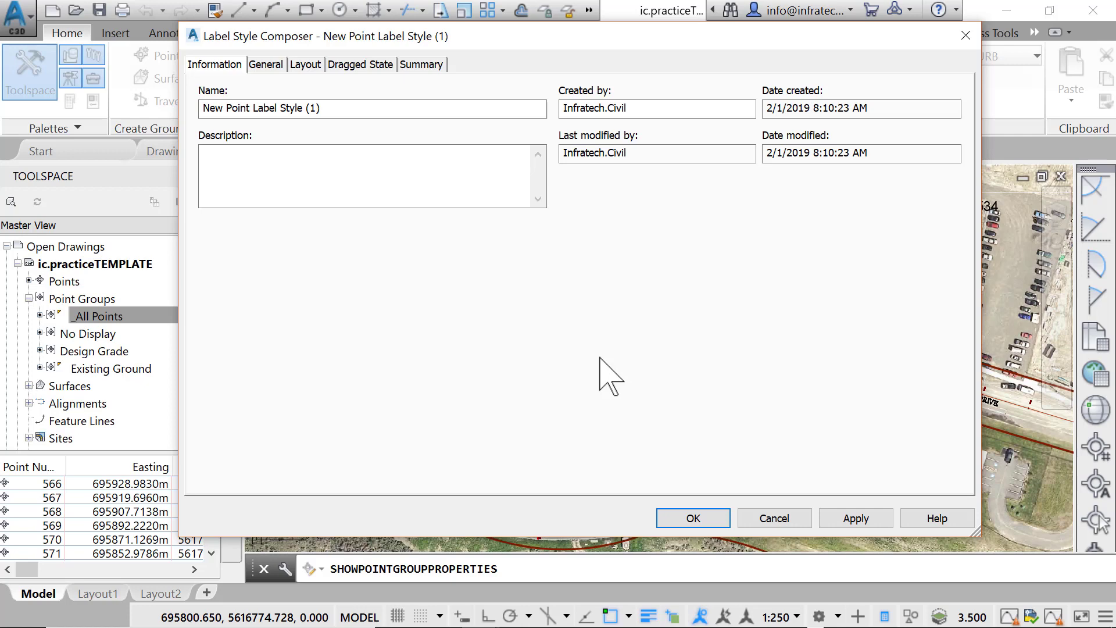
left_click(267, 65)
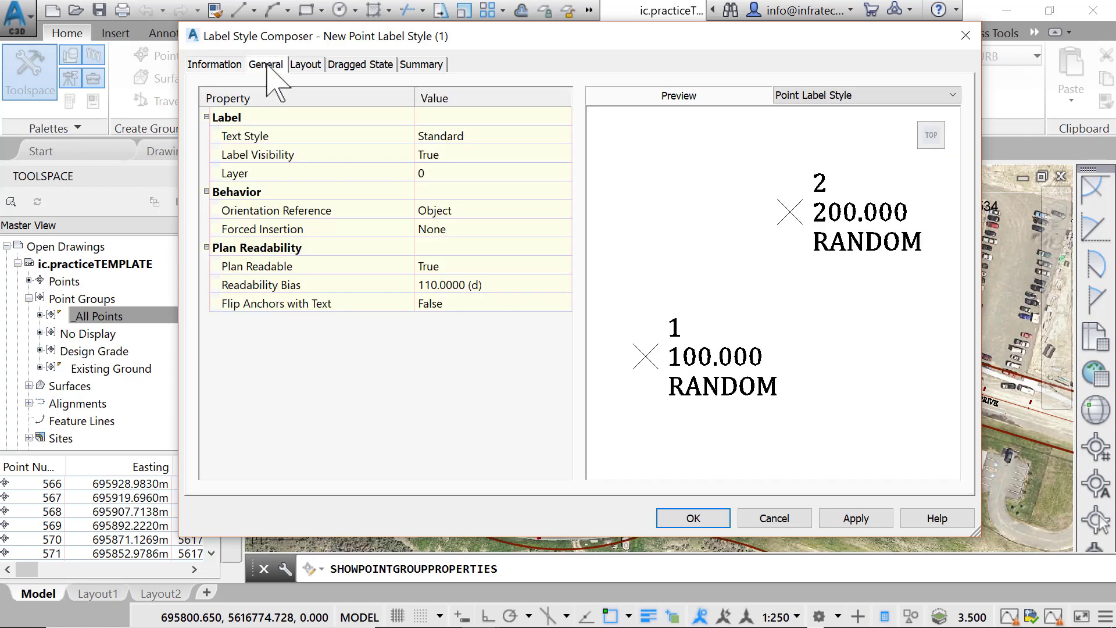
left_click(319, 65)
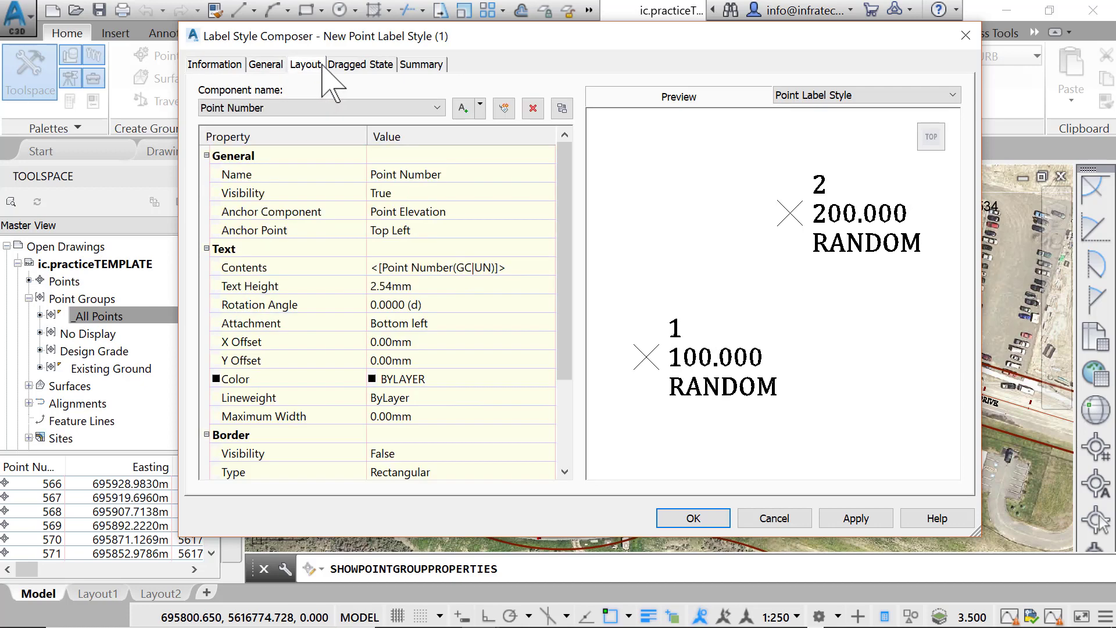
left_click(393, 68)
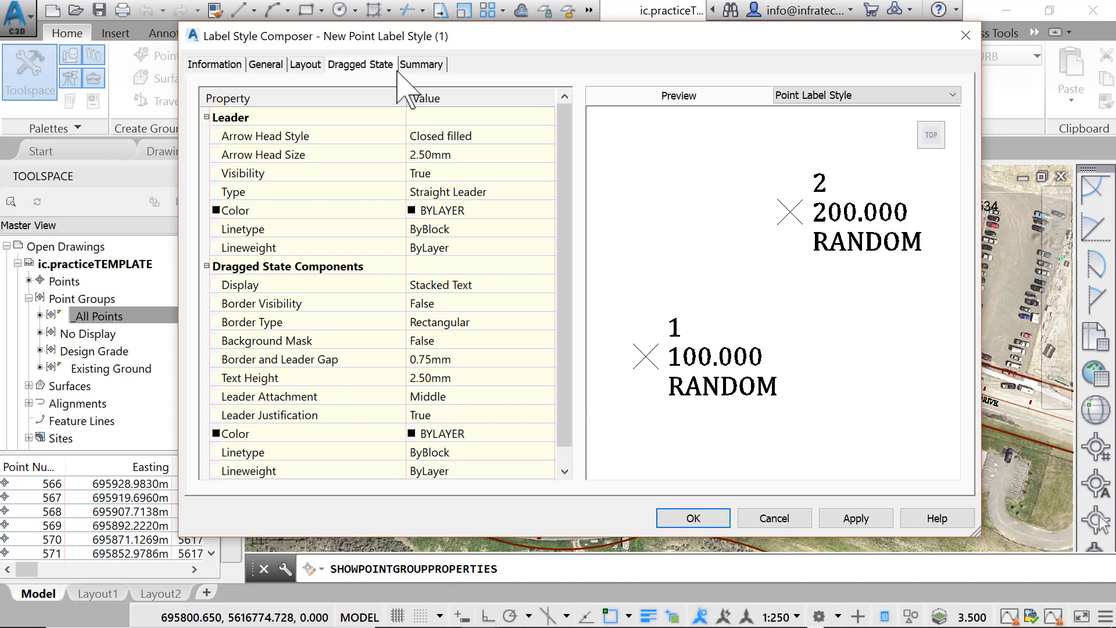
left_click(441, 66)
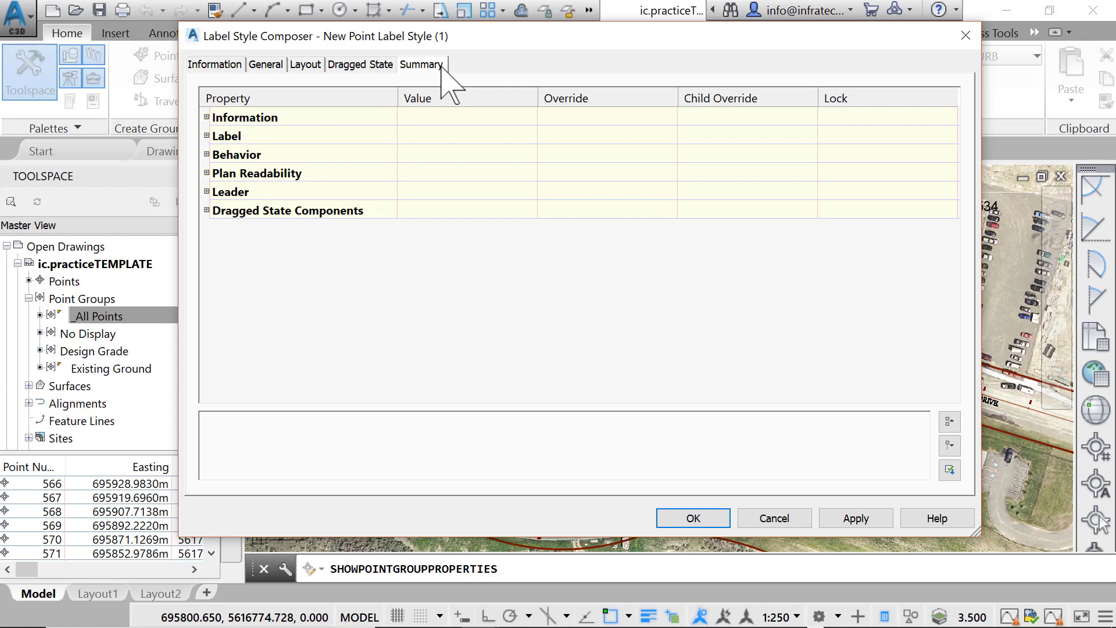
Rename the new label style to EL-DESC-COORD and show its Layout components.
left_click(232, 66)
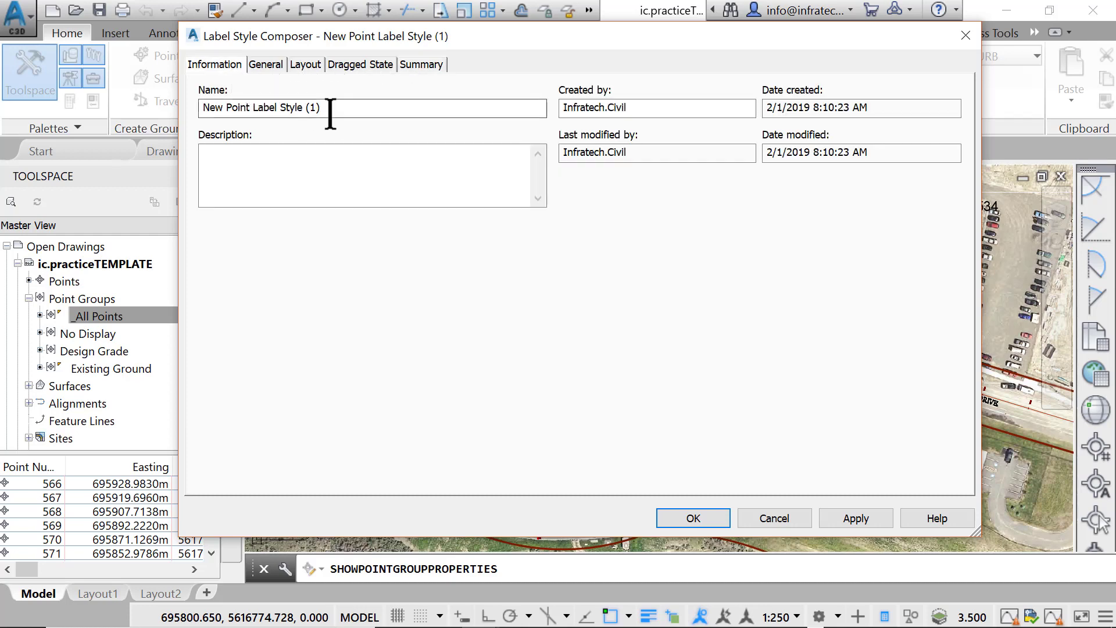
left_click_drag(329, 109, 192, 107)
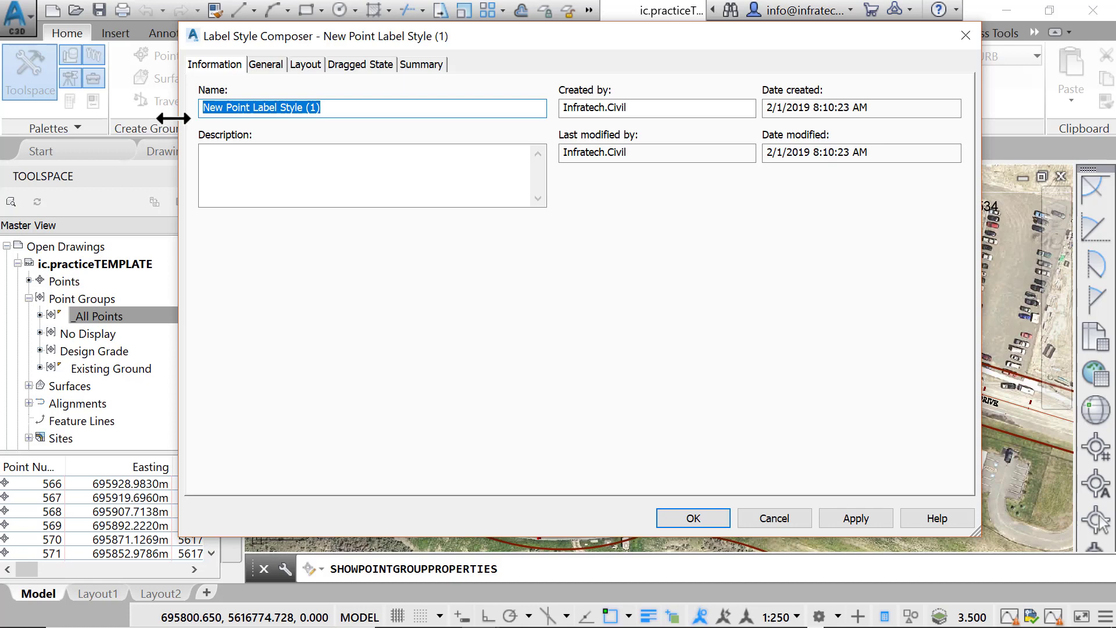
type("EL")
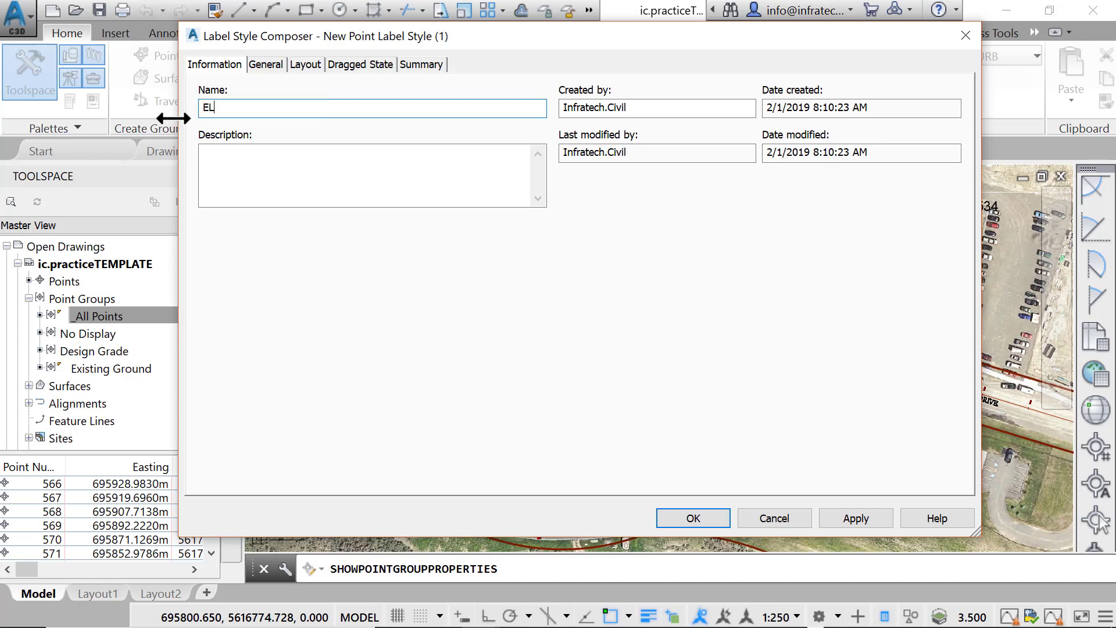
type("-DESC-COORD")
left_click(303, 65)
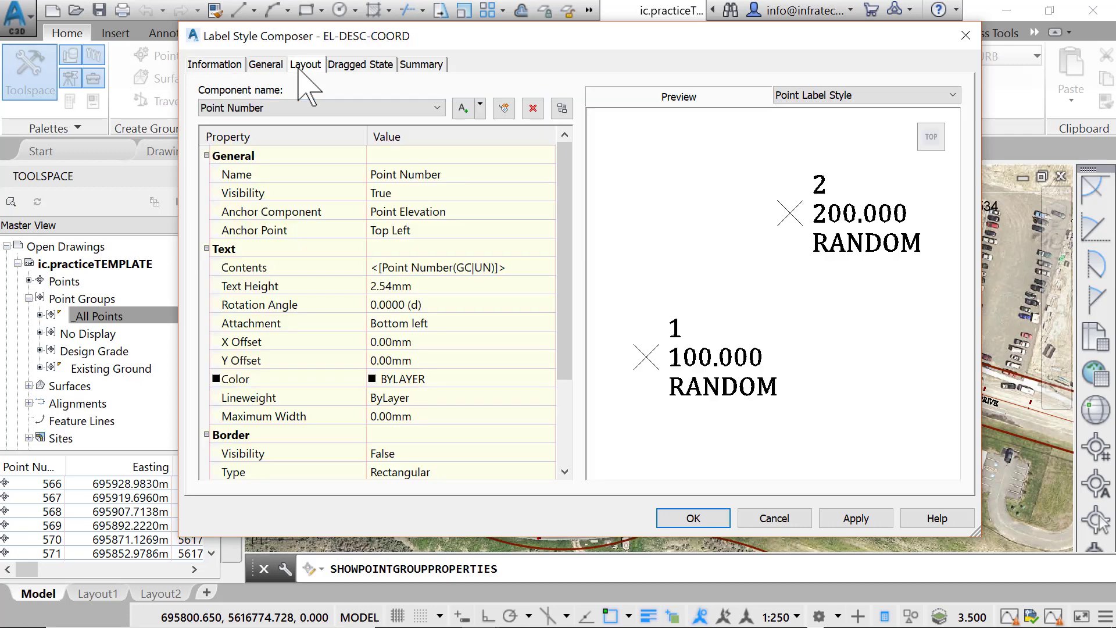
Delete the Point Number, Point Elevation and Point Description components, accepting the anchor warning.
left_click(531, 109)
left_click(532, 109)
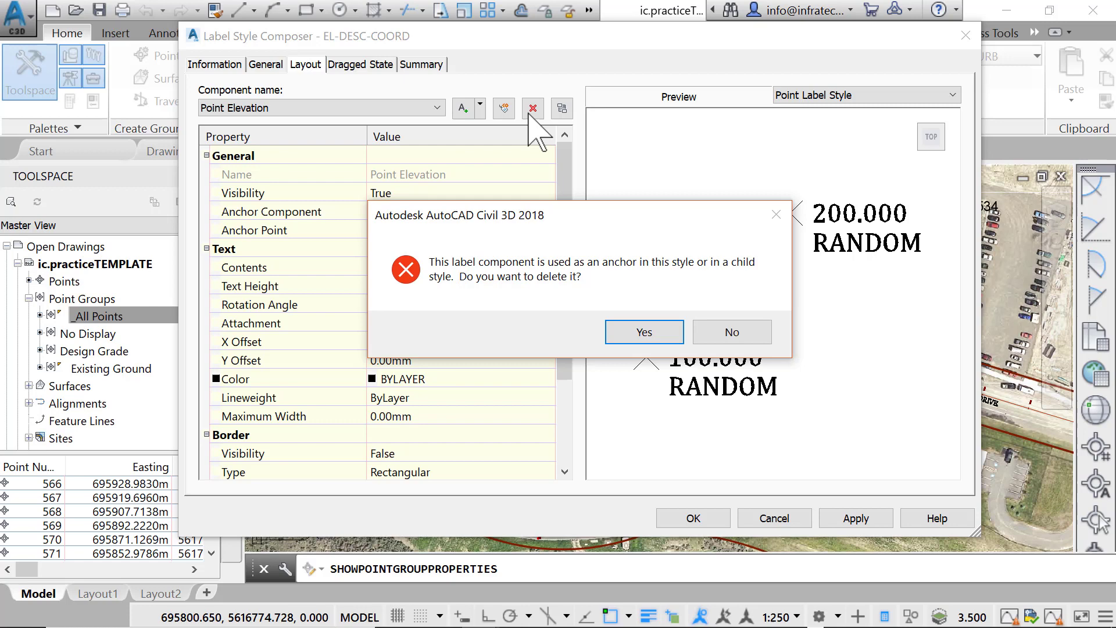
left_click(652, 327)
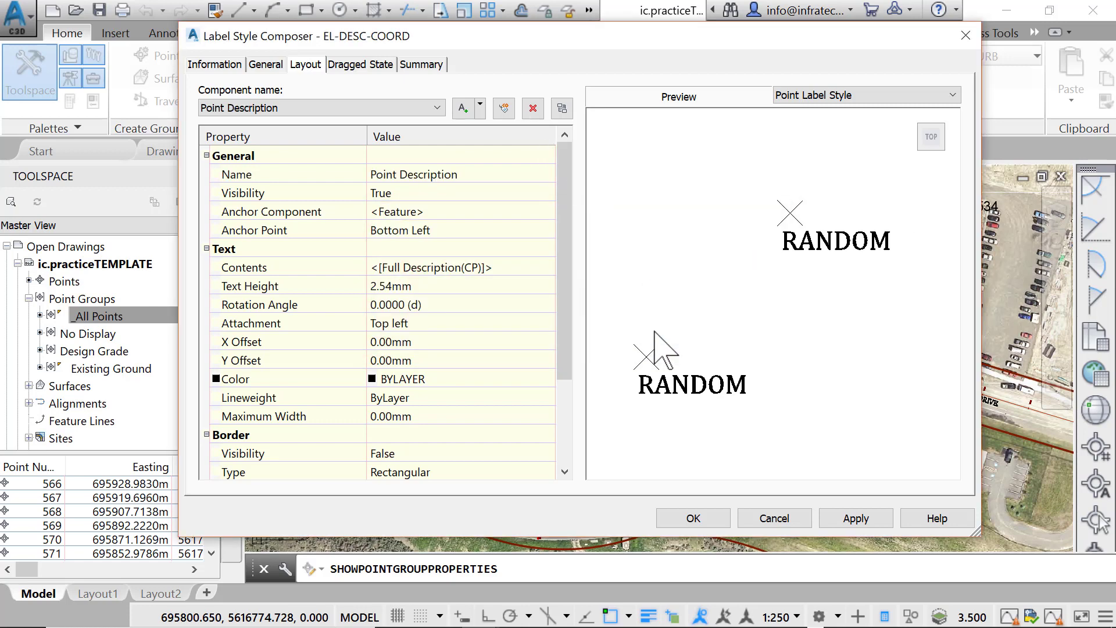
left_click(533, 110)
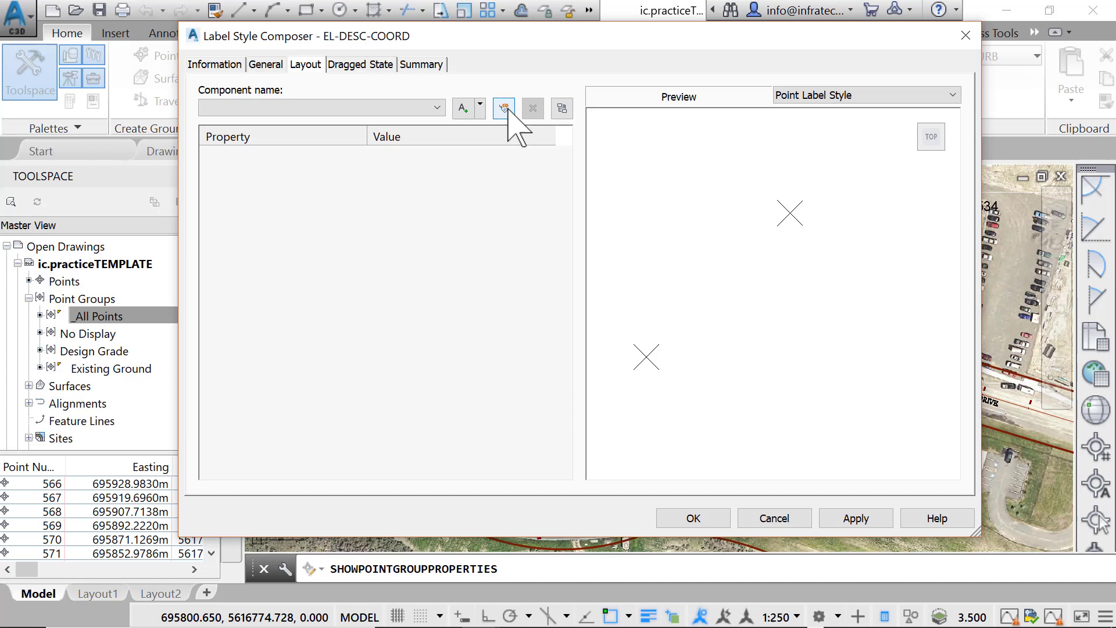
Add a Text component renamed EL-DESC-COORD and open its Contents editor.
left_click(479, 105)
left_click(491, 130)
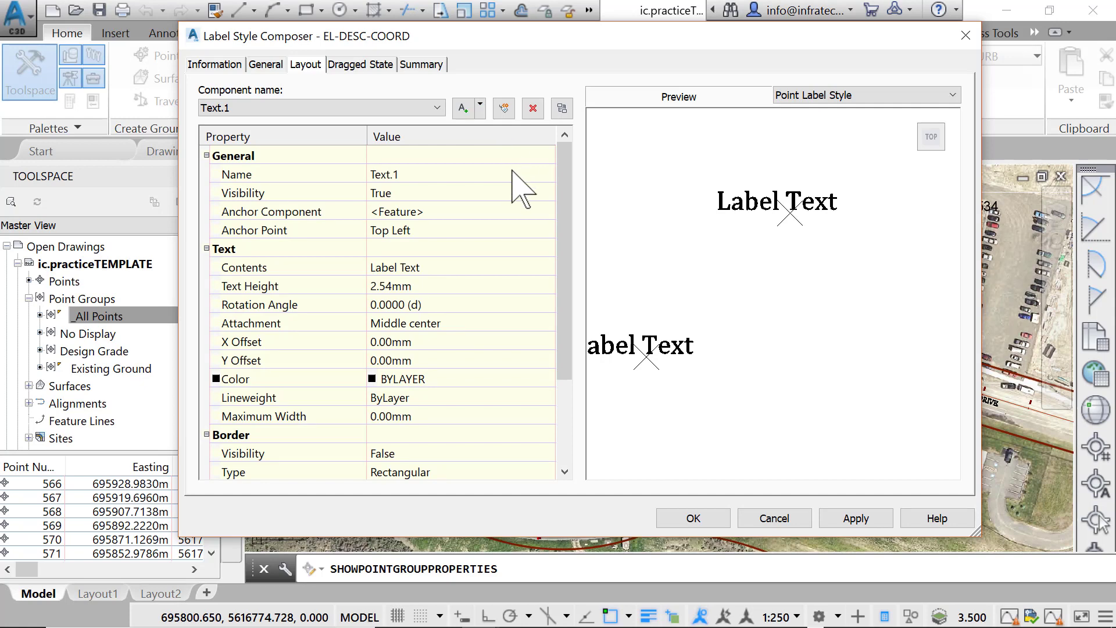
left_click(512, 174)
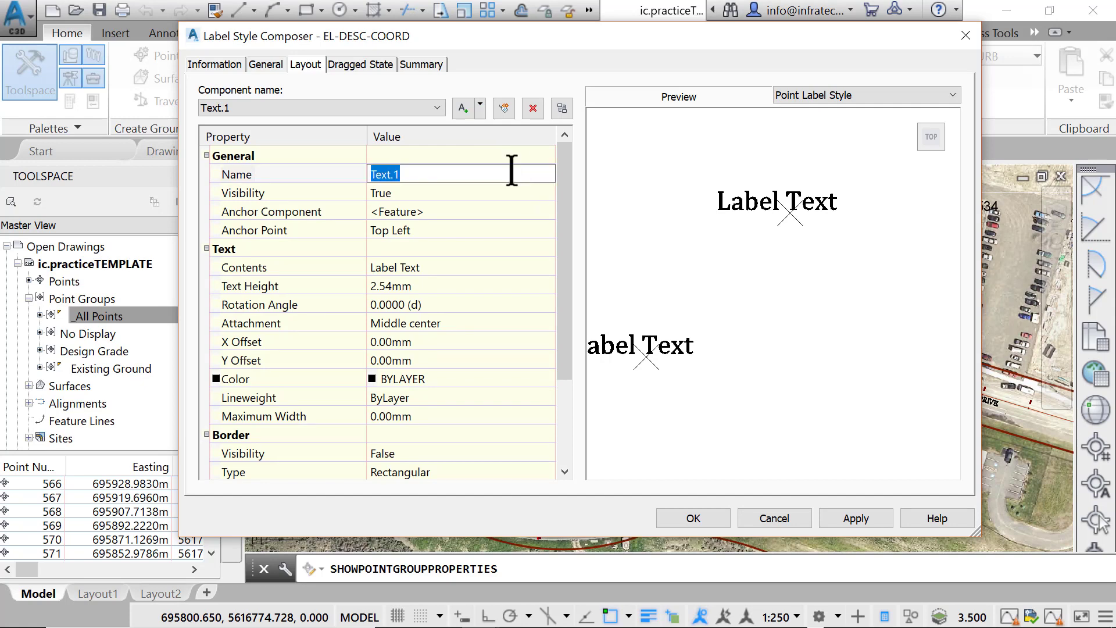
type("EL-DESC-COORD")
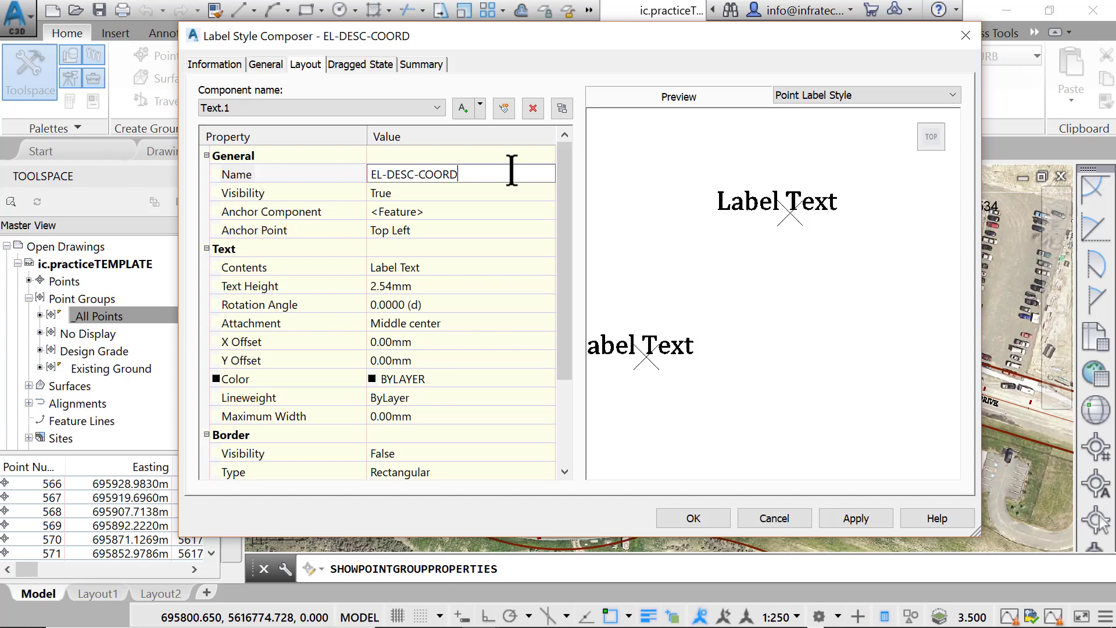
left_click(550, 266)
left_click(549, 267)
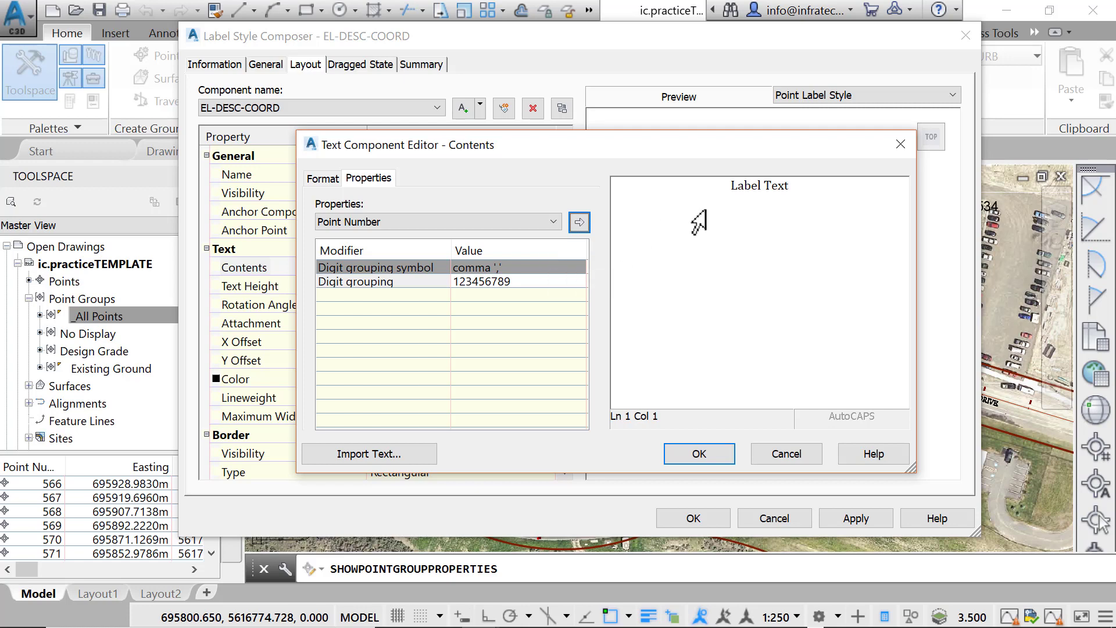
Replace the Label Text placeholder with a Point Elevation field on line 1.
left_click_drag(730, 185, 792, 185)
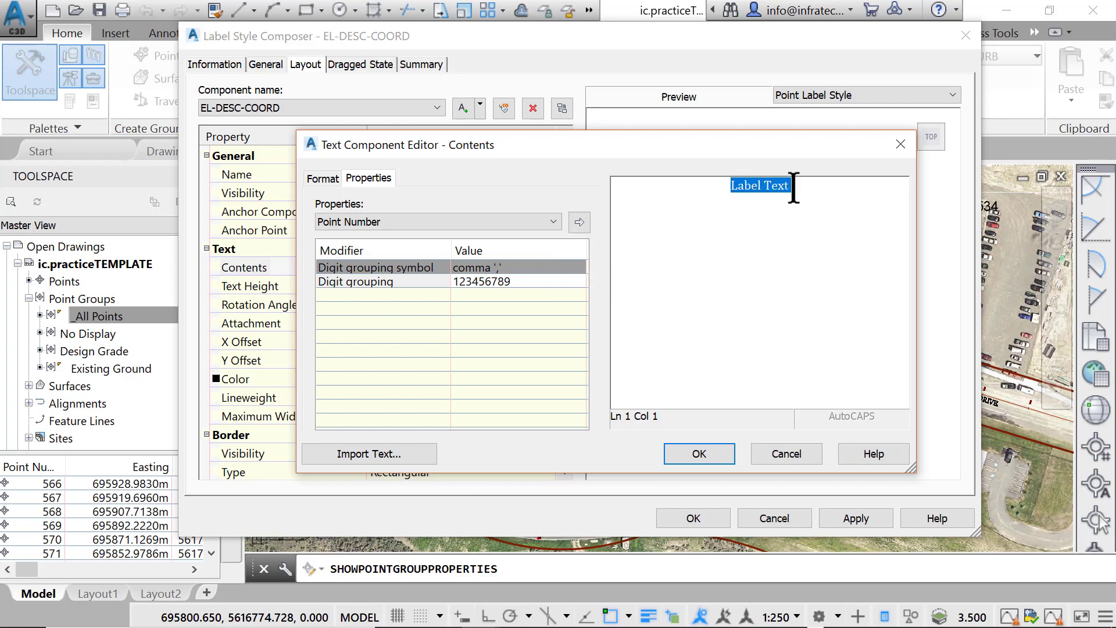
left_click(554, 221)
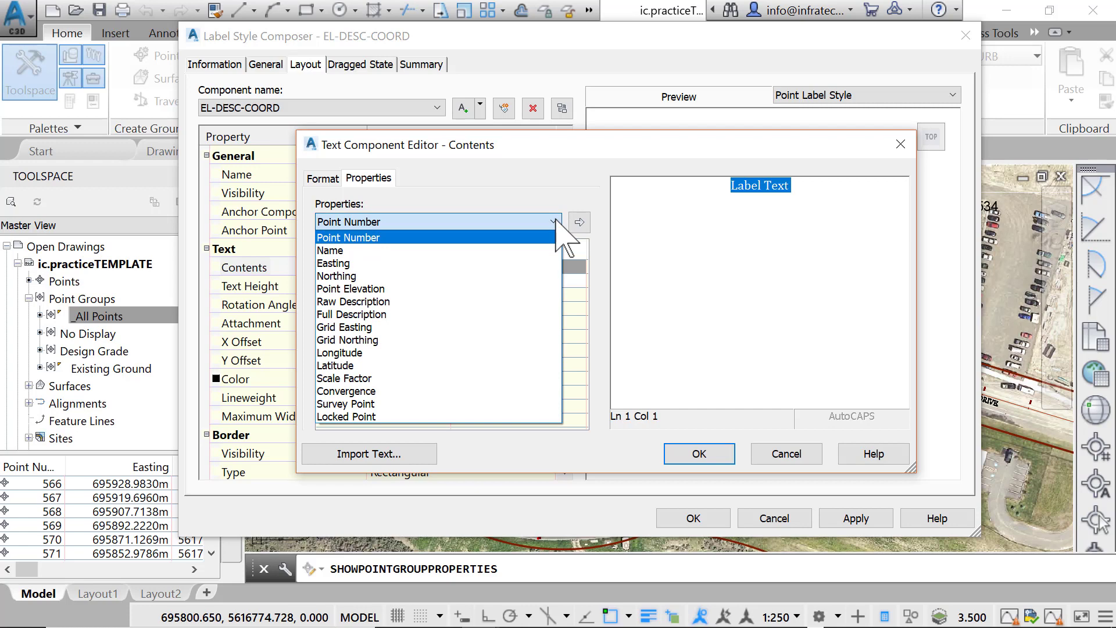
left_click(548, 288)
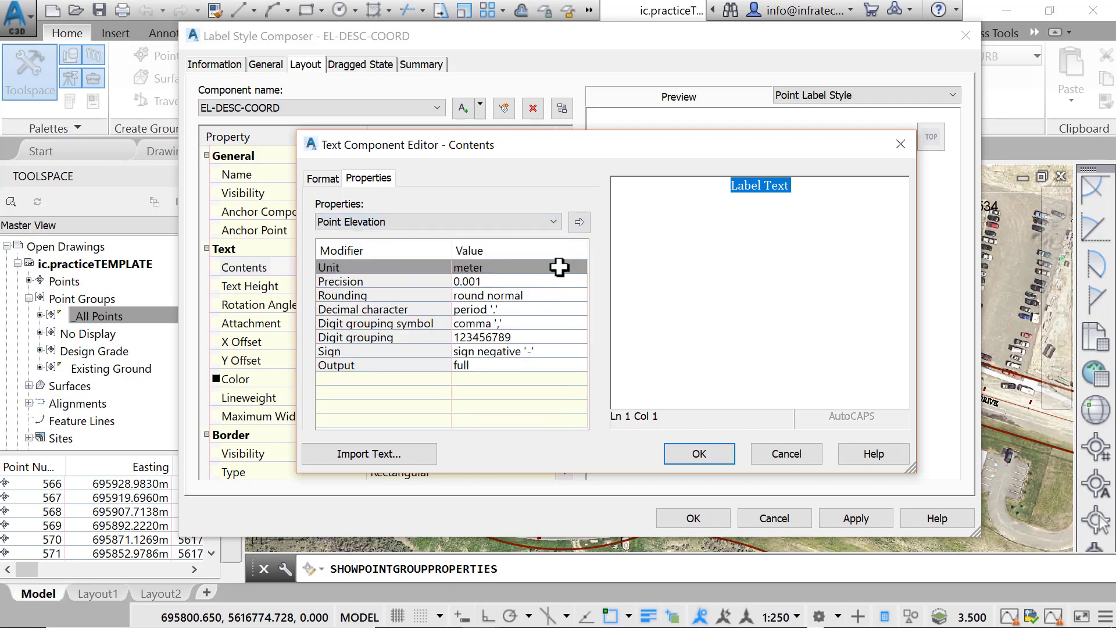
left_click(579, 221)
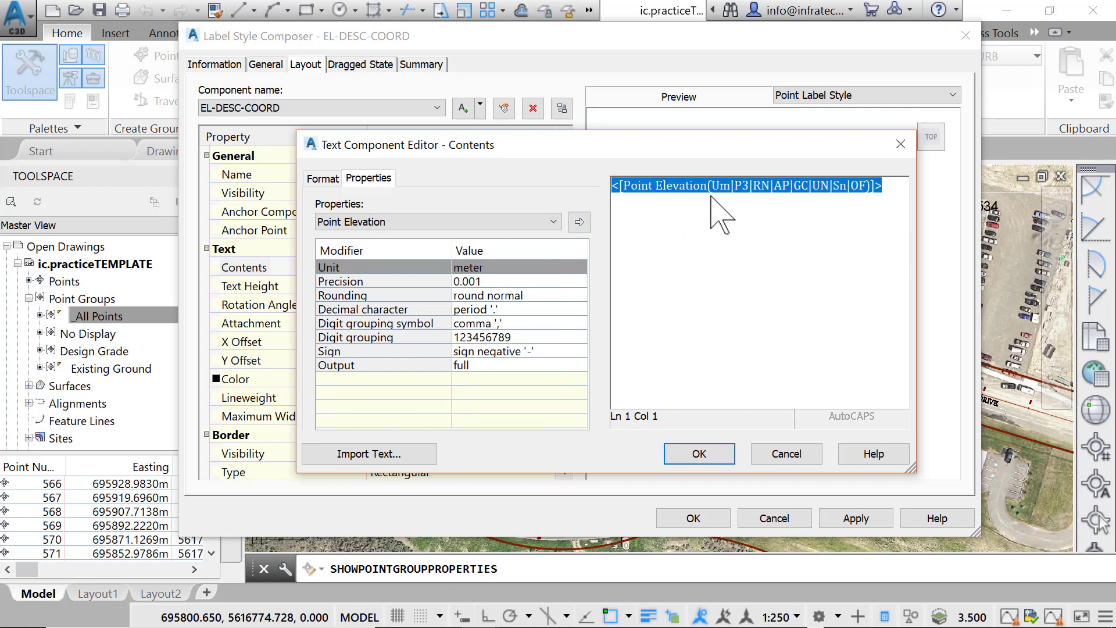
Insert a Raw Description field on line 2, then start a third line.
left_click(885, 184)
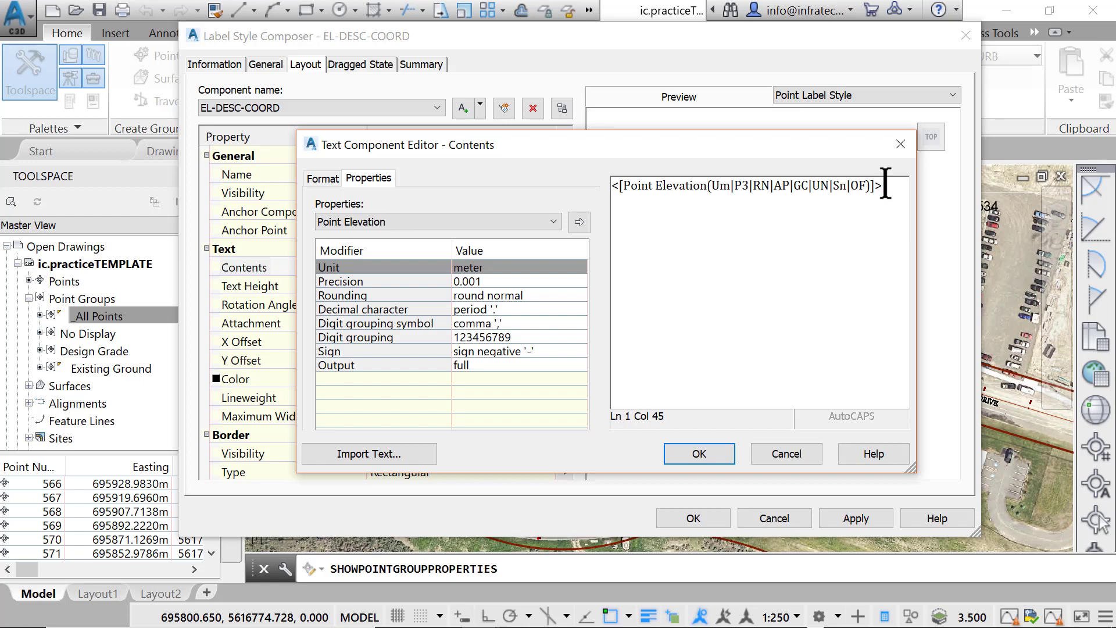
key("Return")
left_click(554, 223)
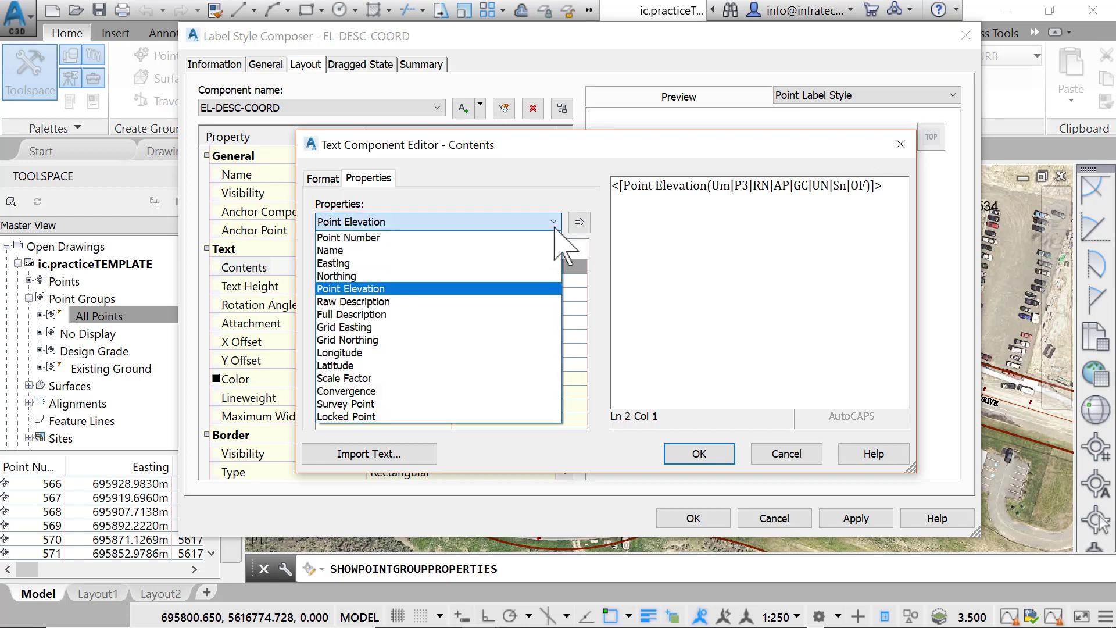
left_click(531, 301)
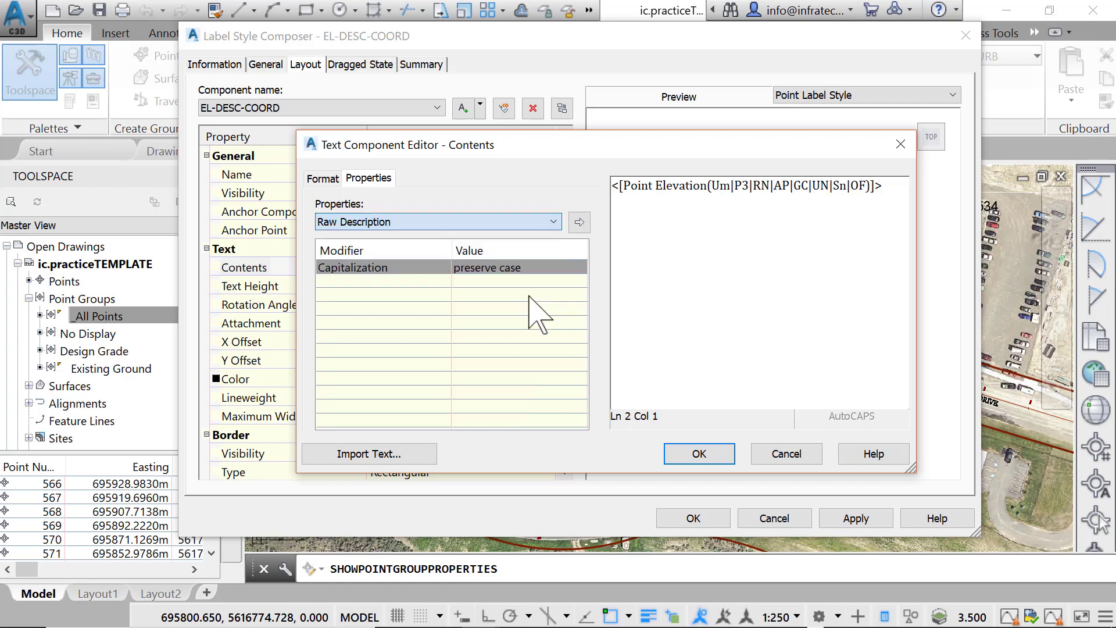
left_click(579, 222)
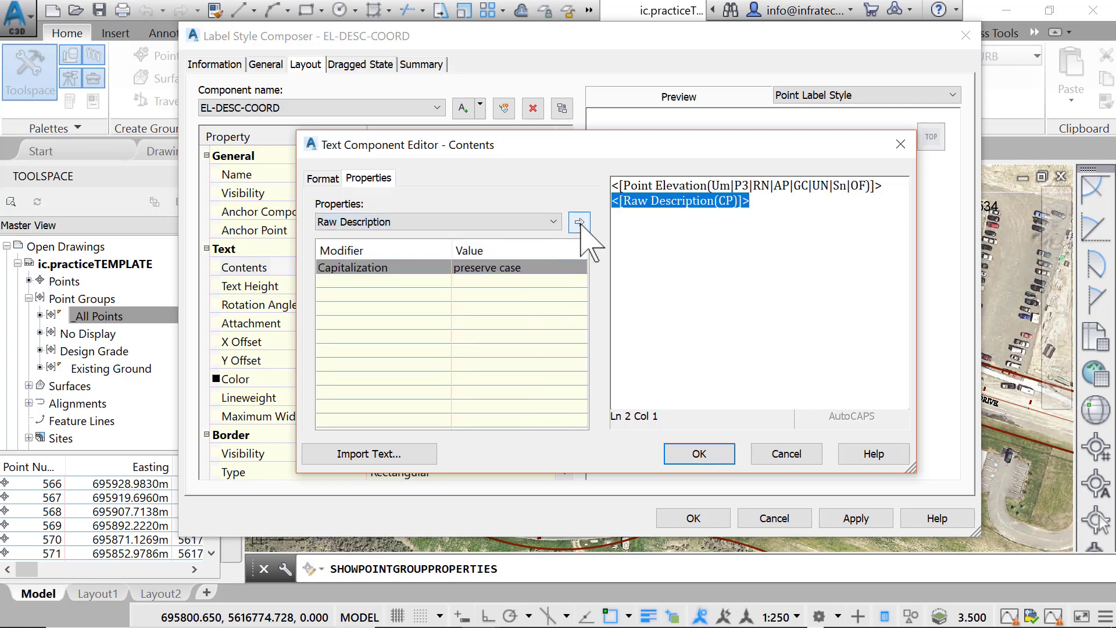
left_click(761, 196)
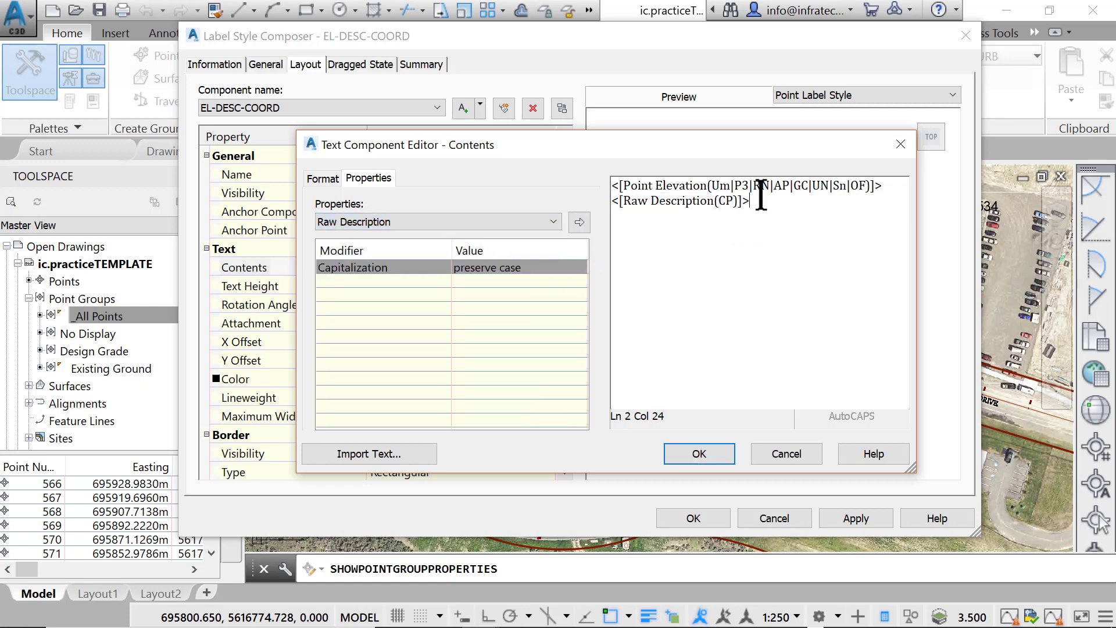
key("Return")
Insert Easting and Northing fields, precision 4, as label lines 3 and 4.
left_click(553, 222)
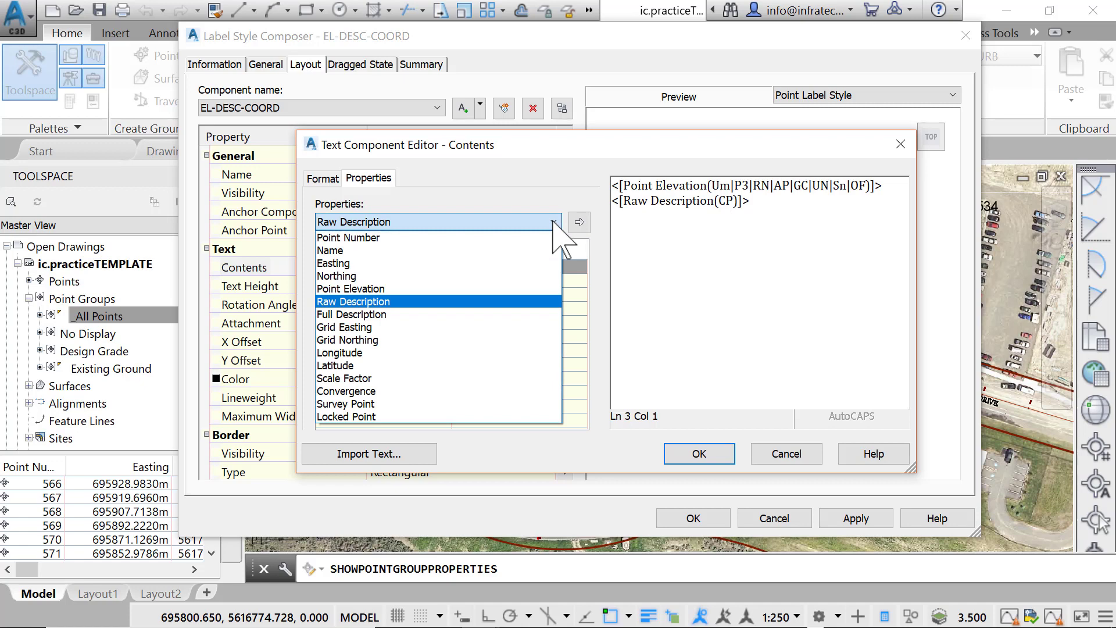
left_click(429, 263)
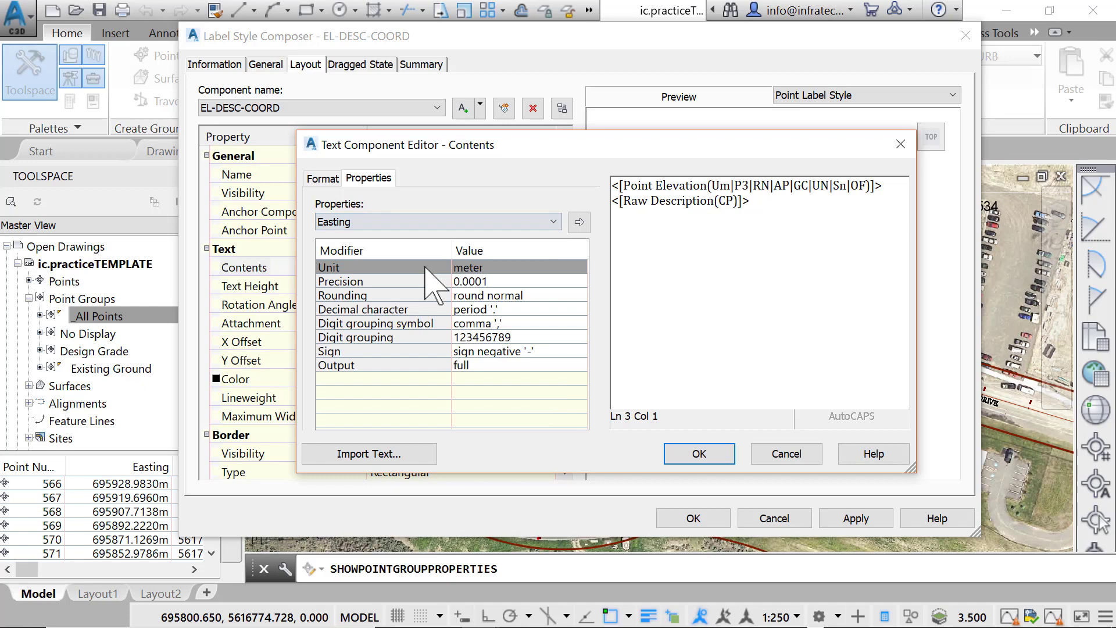
left_click(579, 222)
left_click(839, 215)
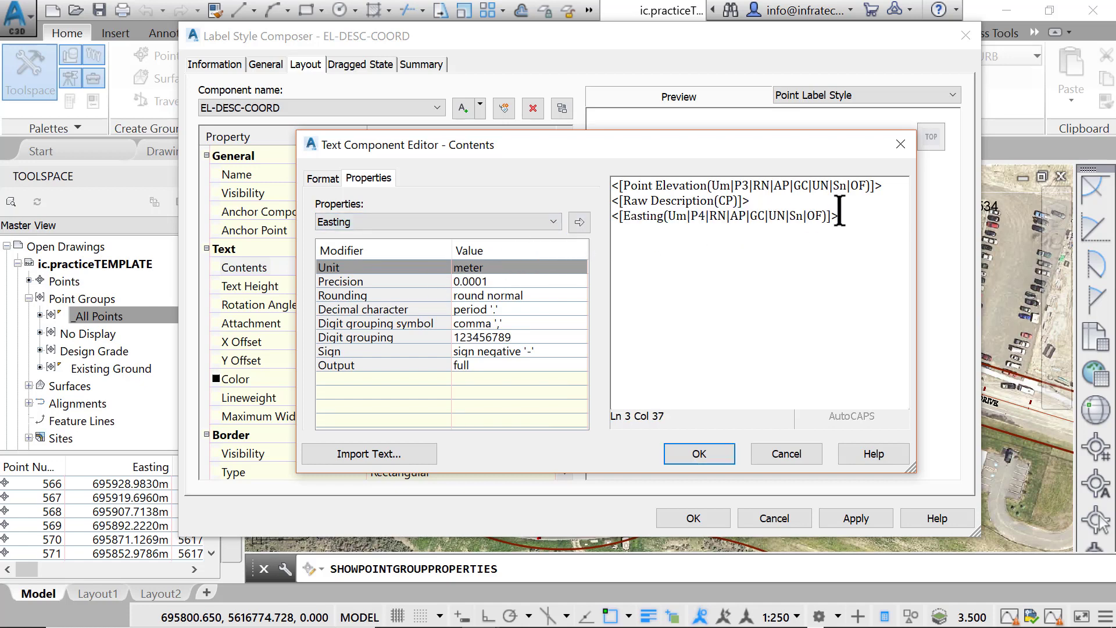
key("Return")
left_click(551, 222)
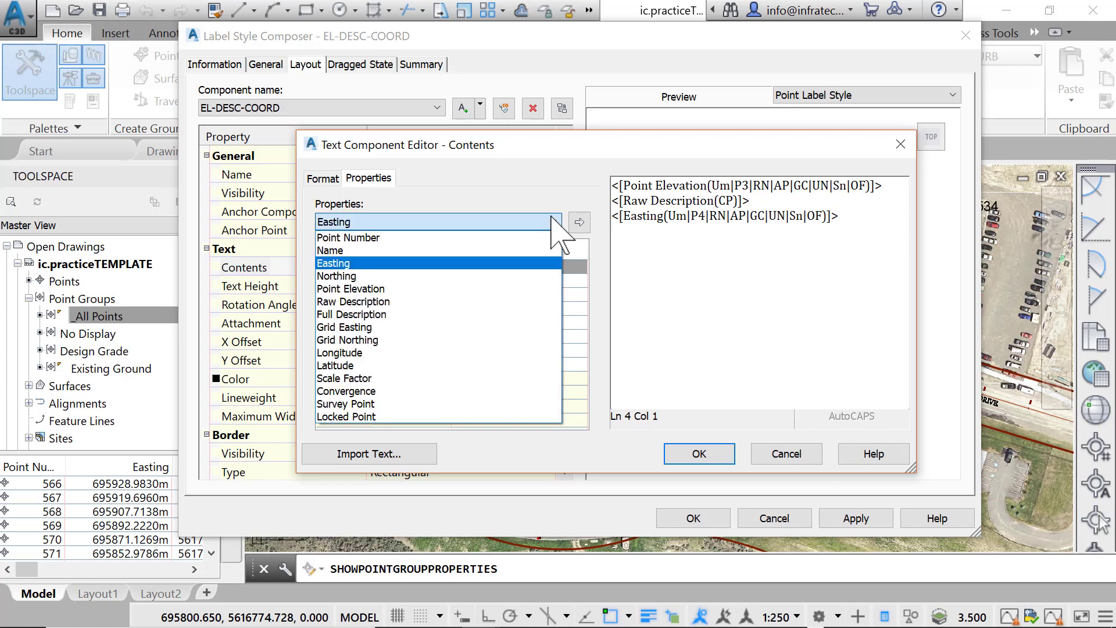
left_click(543, 276)
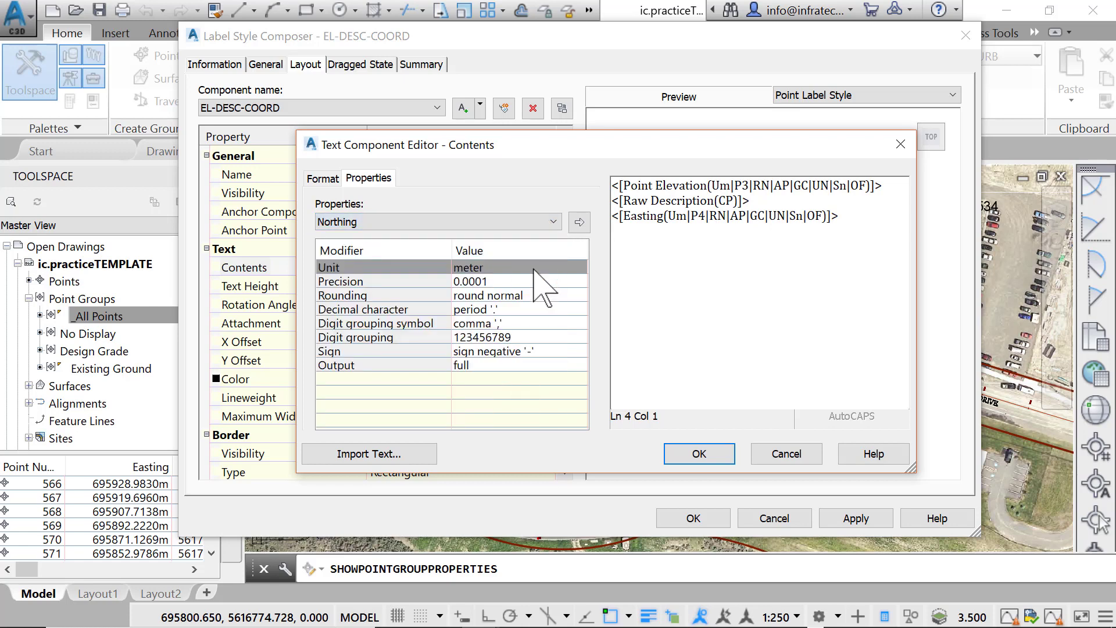
left_click(580, 222)
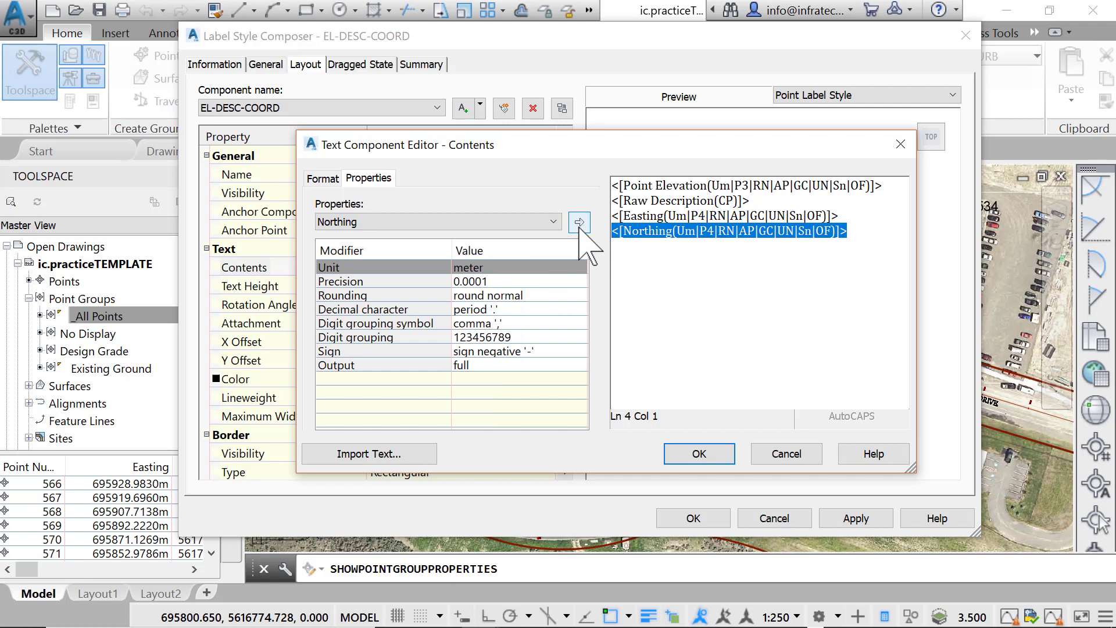
Keep Cambria font and ByBlock colour for the text, then accept the four-line contents.
left_click(323, 179)
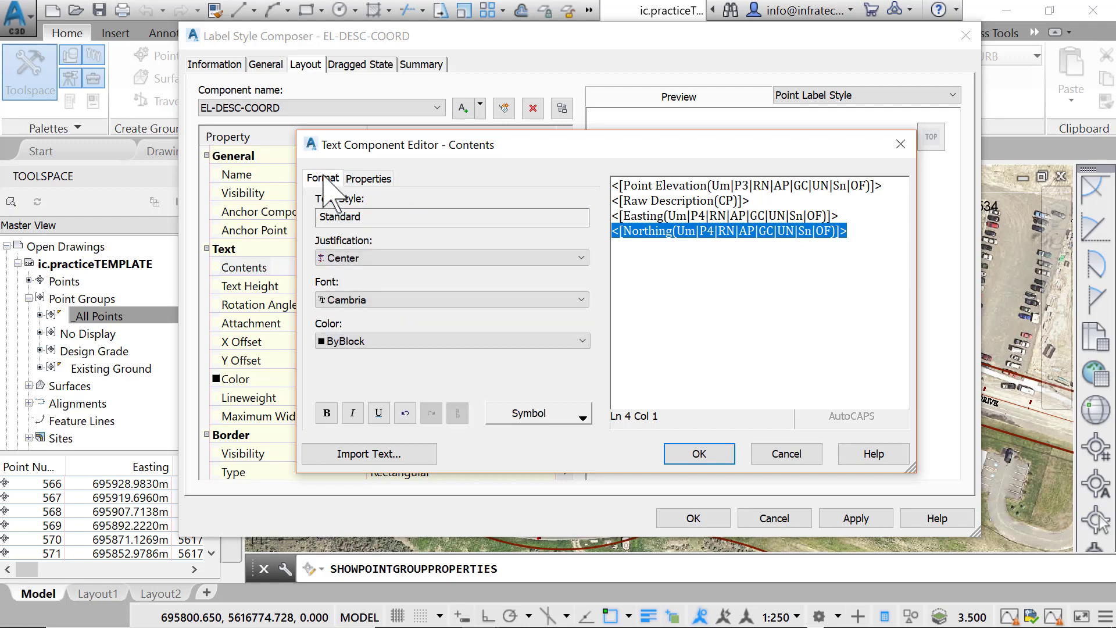
left_click(472, 300)
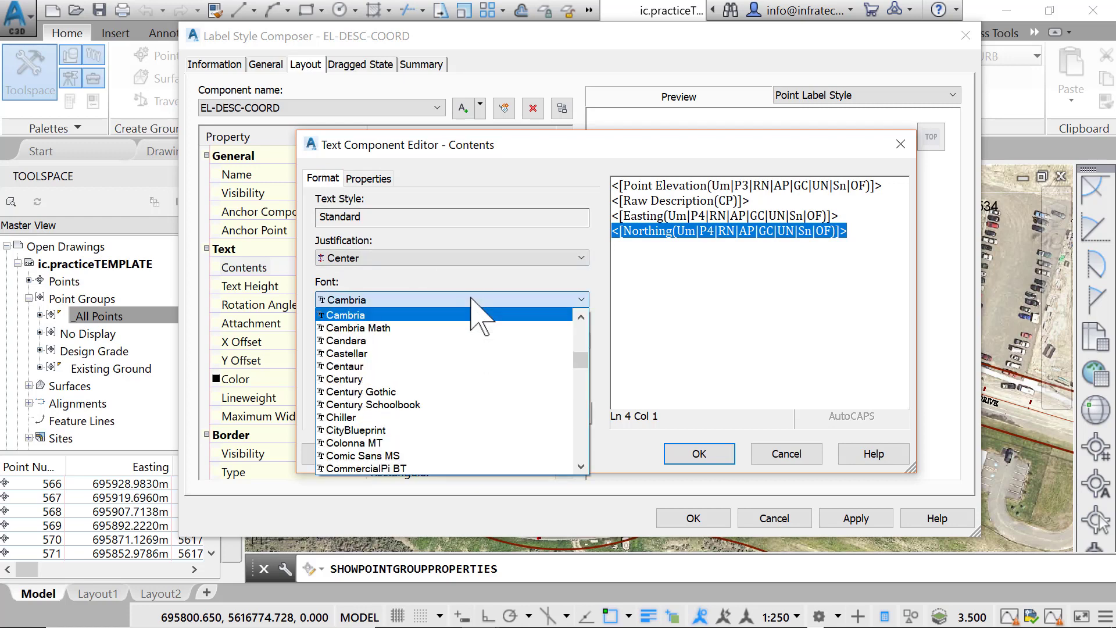
left_click(472, 298)
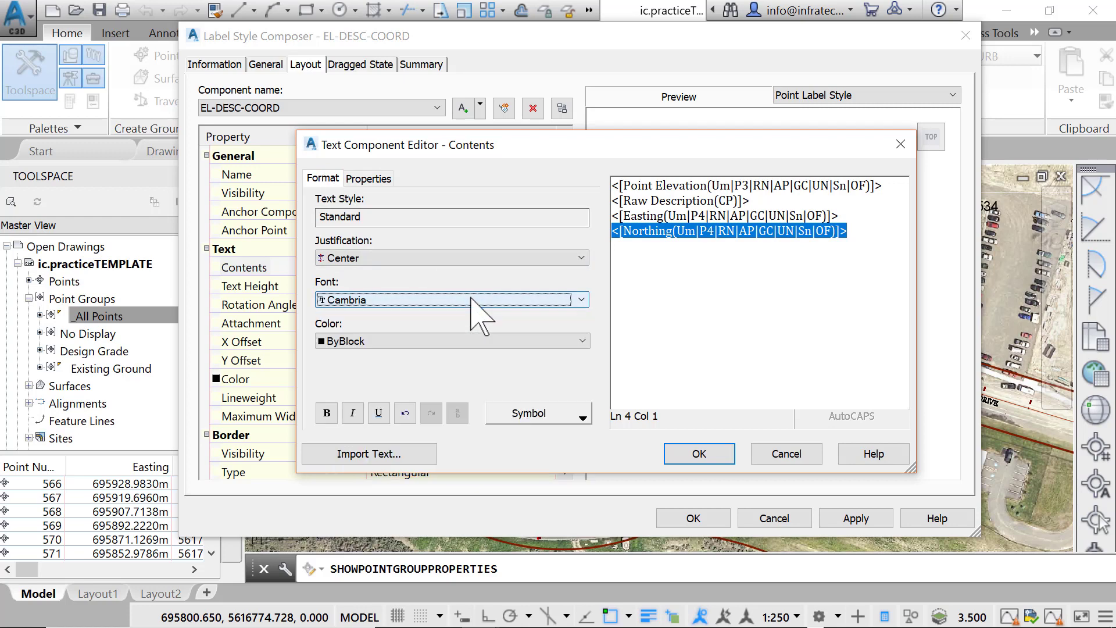
left_click(523, 341)
left_click(523, 340)
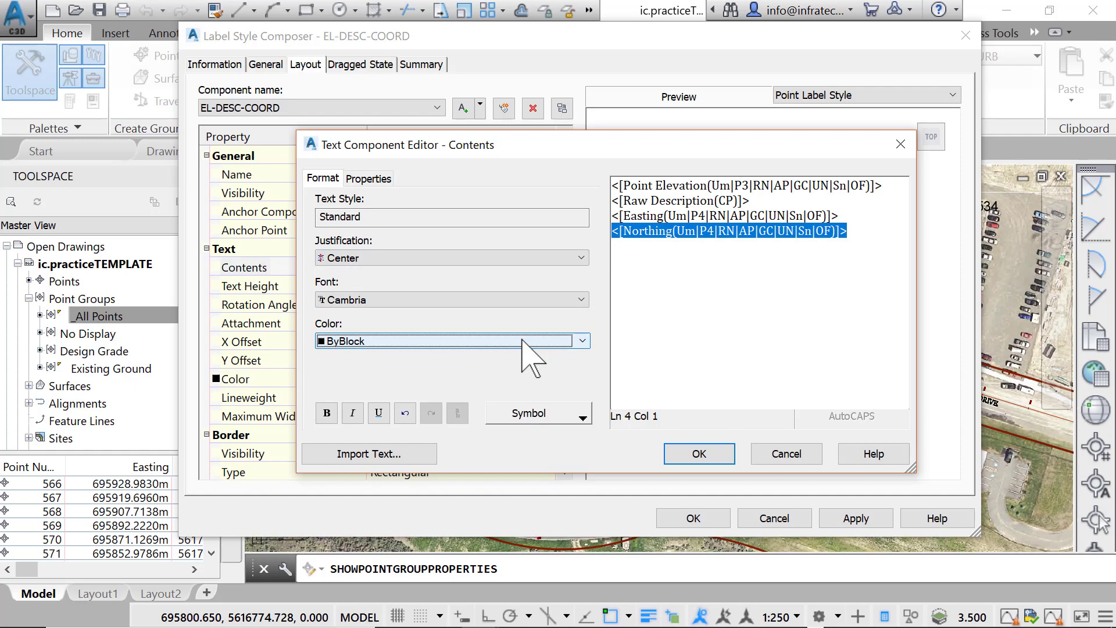
left_click(700, 454)
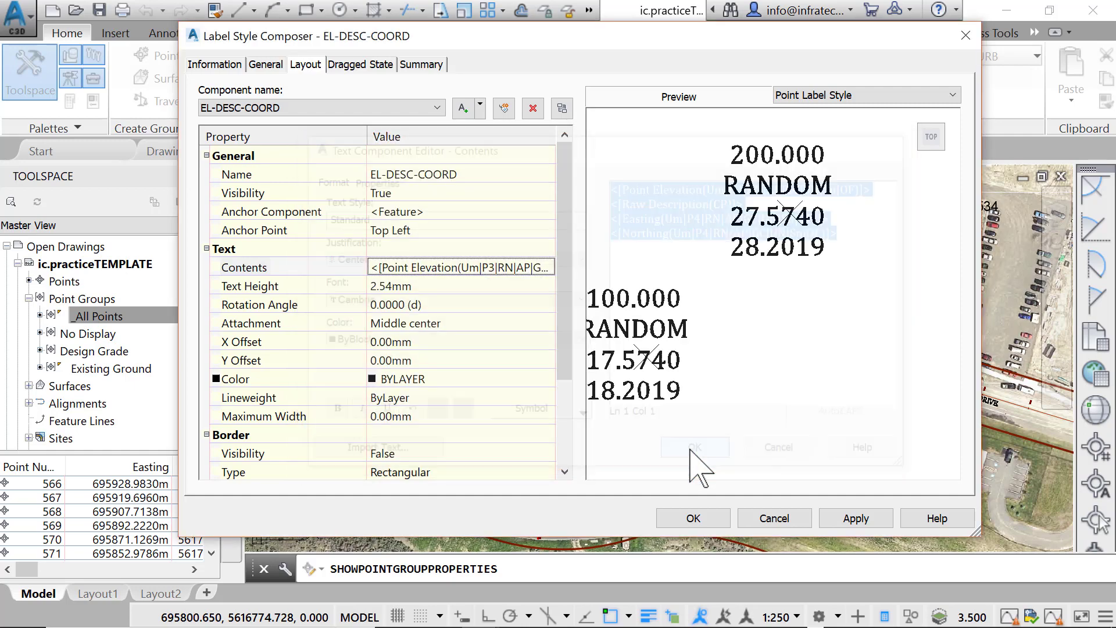
Save the EL-DESC-COORD style, apply it to _All Points, and zoom in to check labels.
left_click(696, 519)
left_click(700, 517)
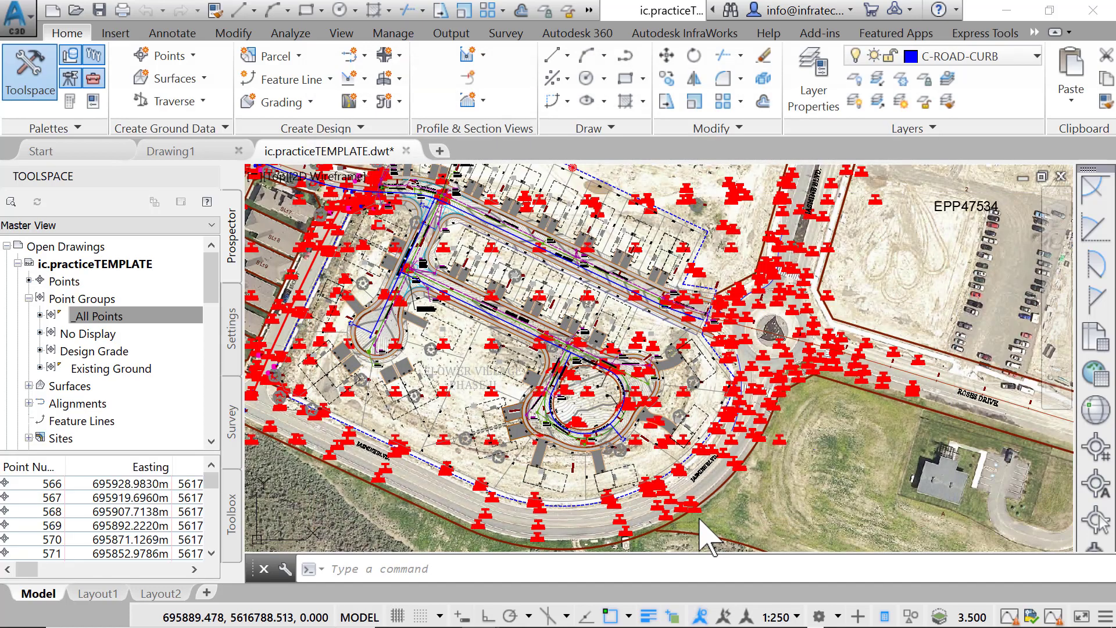
scroll(593, 206, "up", 5)
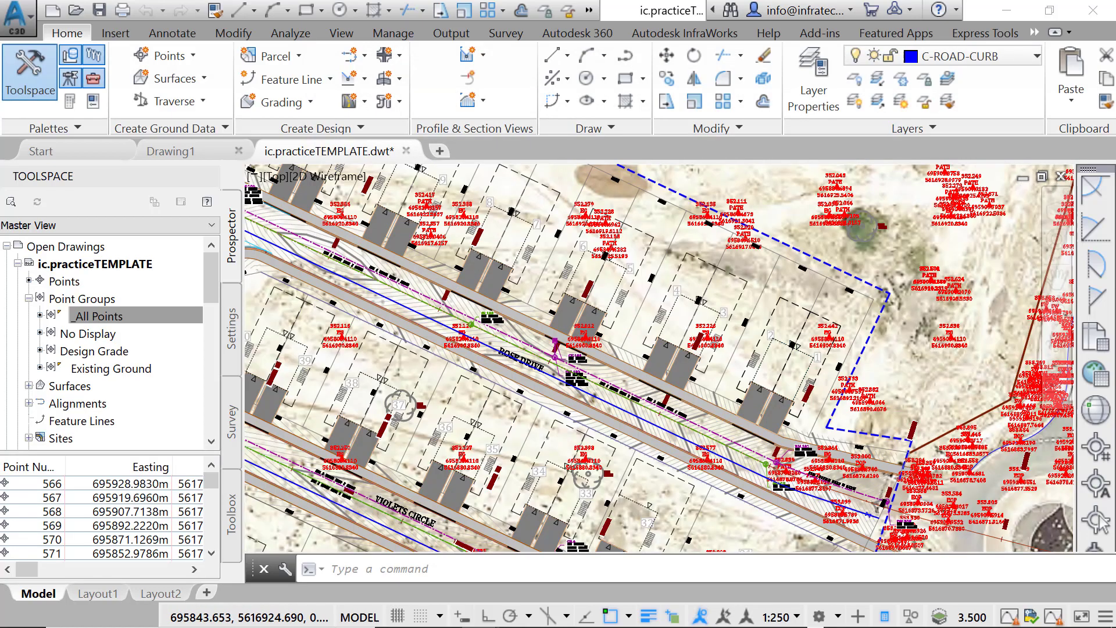
scroll(597, 202, "up", 5)
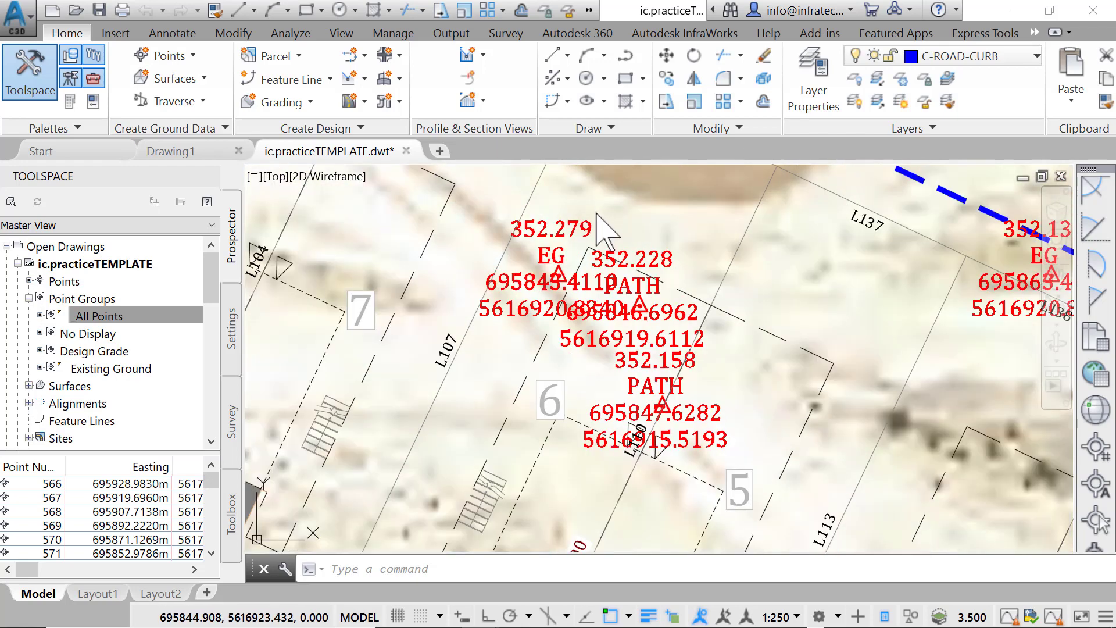